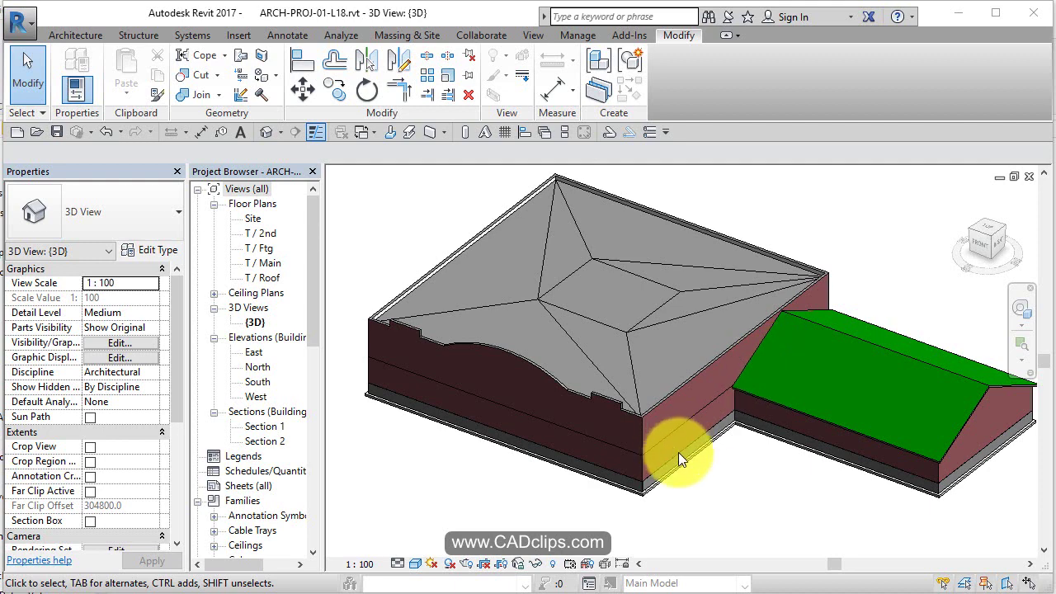
pyautogui.scroll(3, 646, 413)
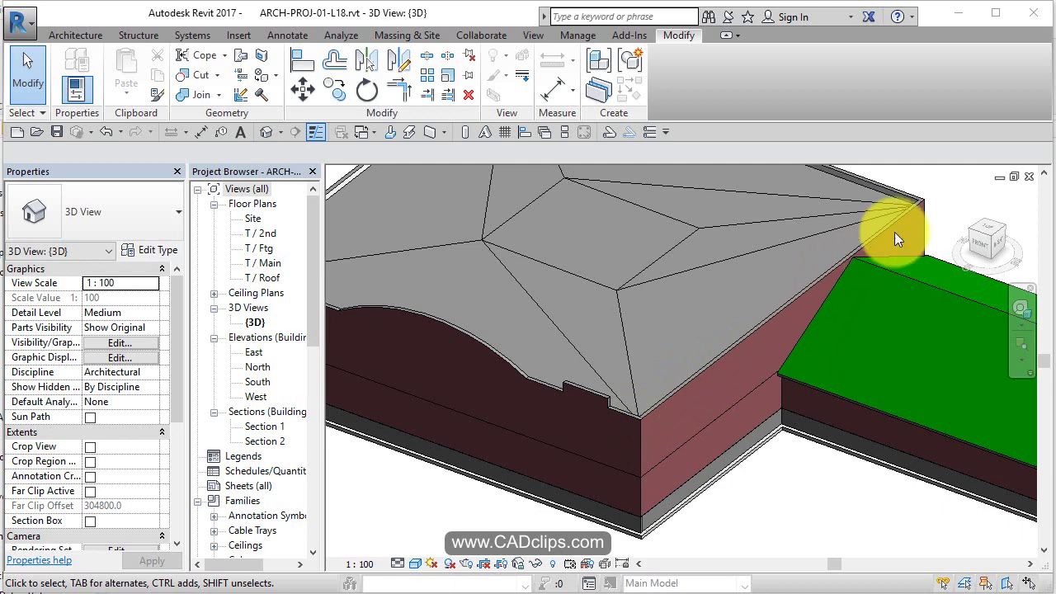
pyautogui.moveTo(898, 208); pyautogui.dragTo(950, 294, button='middle')
pyautogui.scroll(-1, 950, 293)
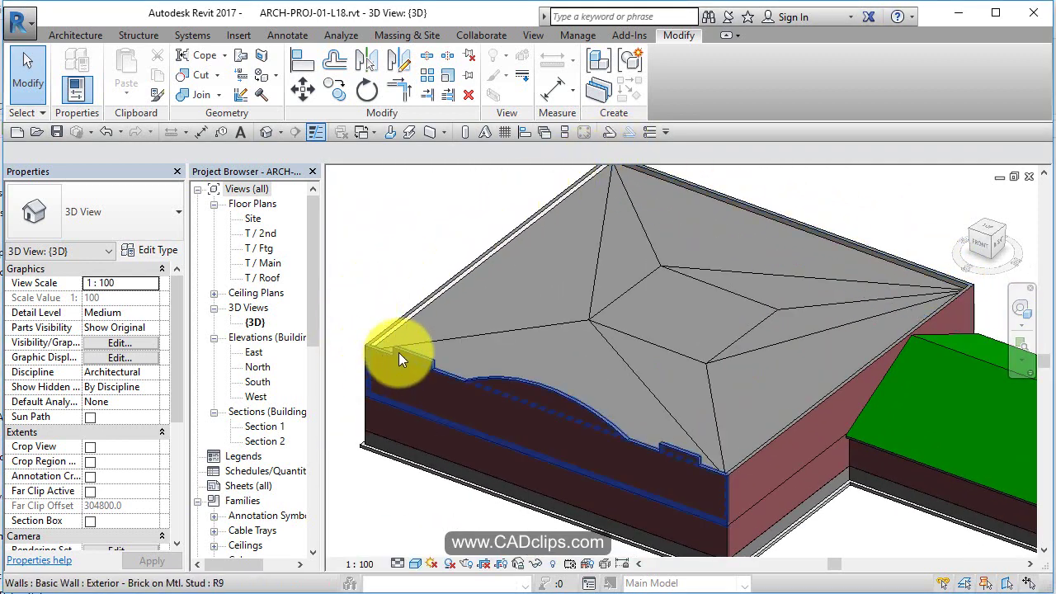
pyautogui.scroll(5, 371, 300)
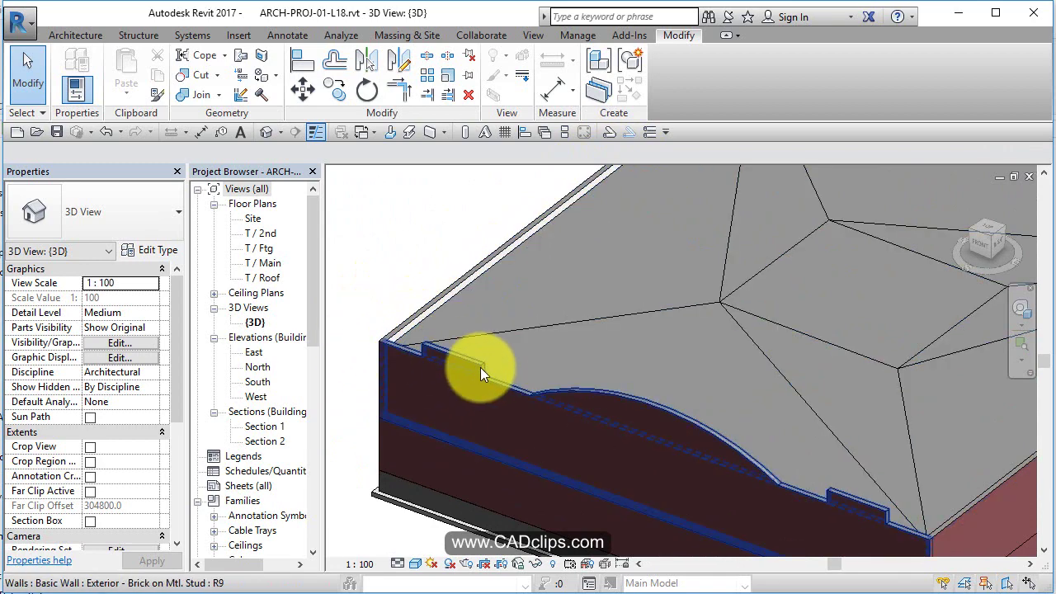
pyautogui.scroll(-3, 699, 375)
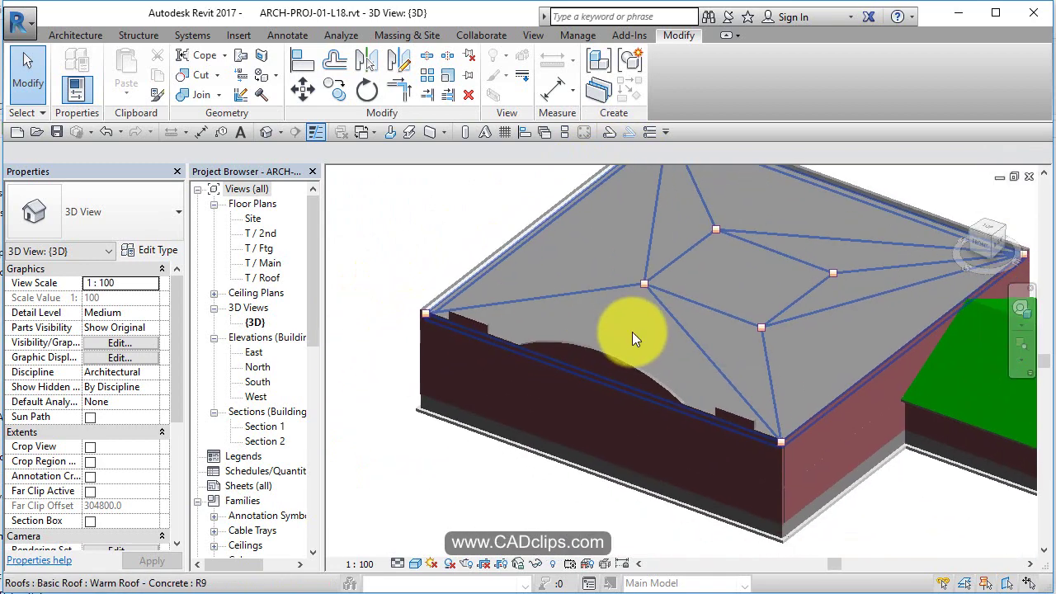
pyautogui.scroll(-3, 632, 331)
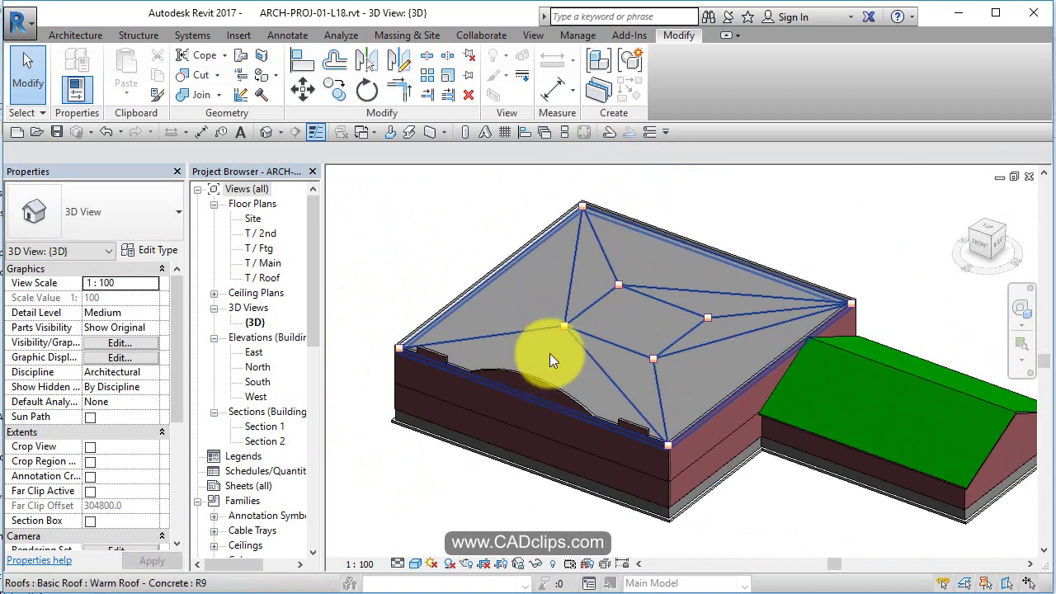
# - Create an in-place model in the Walls category named "Parapet Cap 1"
pyautogui.click(77, 35)
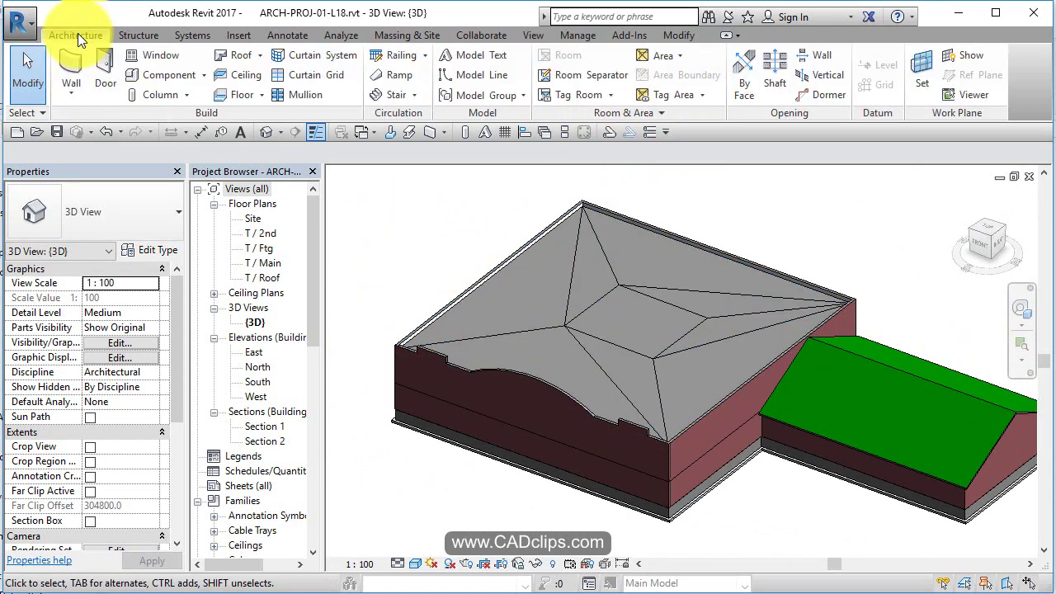
pyautogui.click(205, 74)
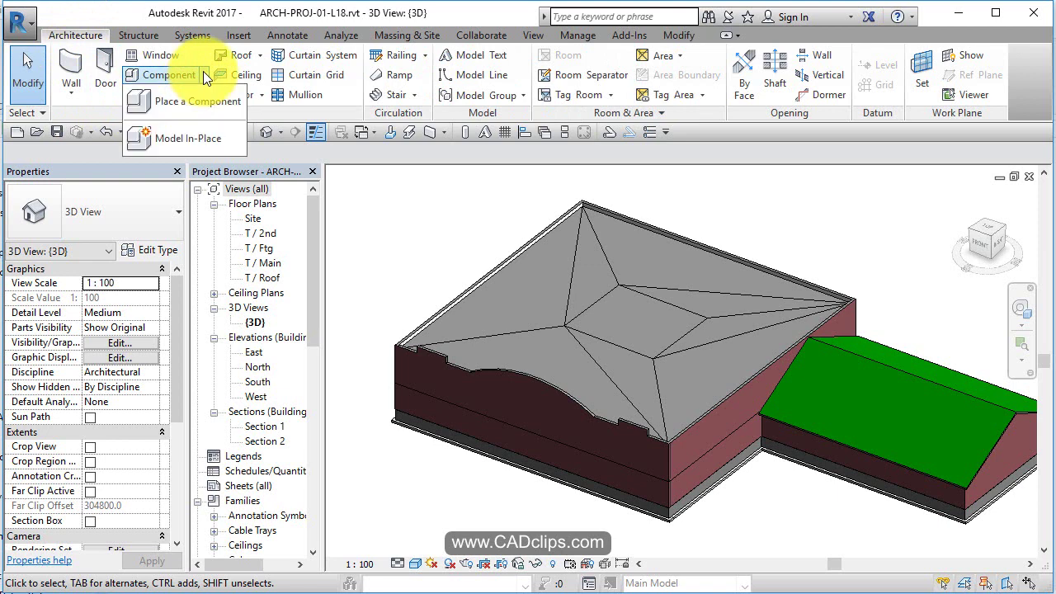
pyautogui.click(196, 139)
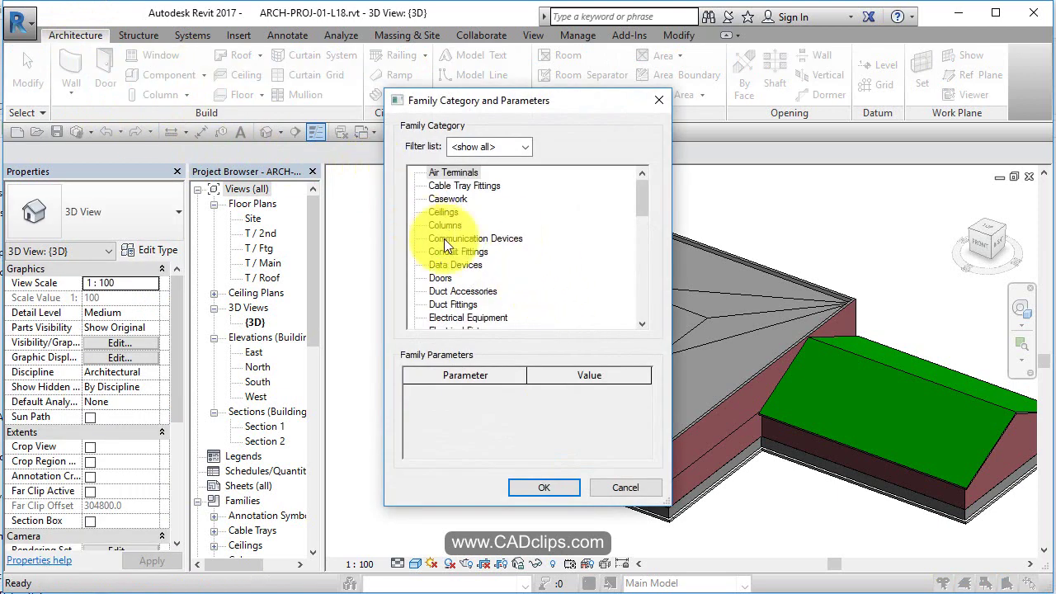
pyautogui.scroll(-7, 447, 240)
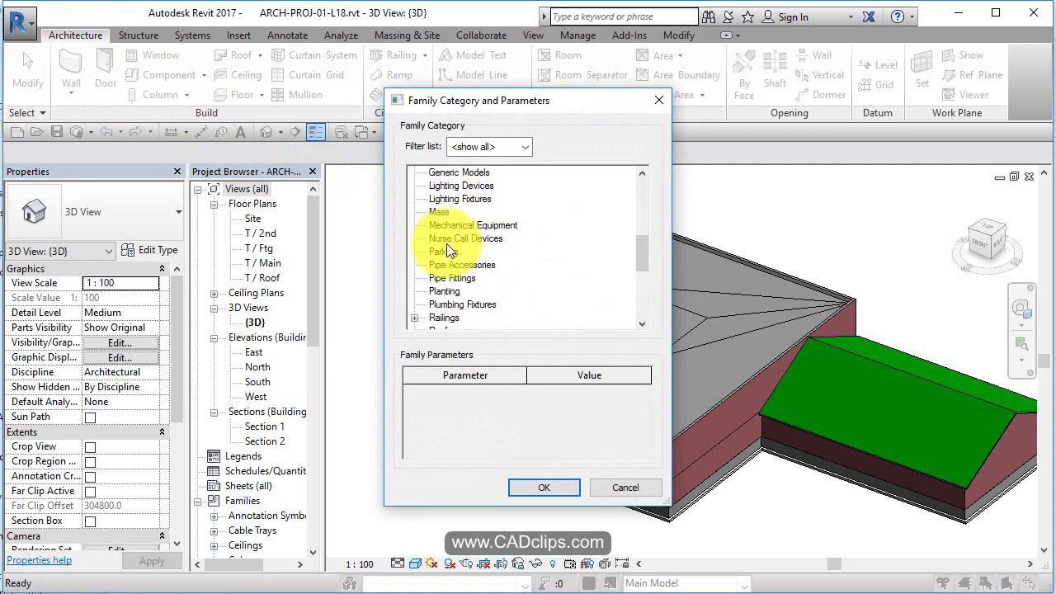
pyautogui.scroll(-5, 446, 246)
pyautogui.click(440, 304)
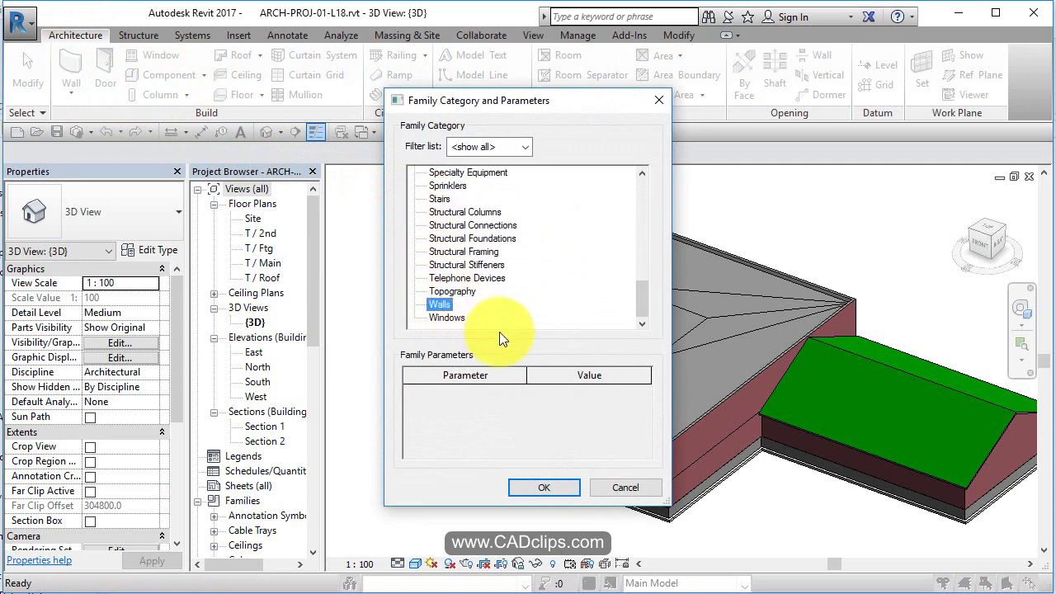
pyautogui.click(545, 488)
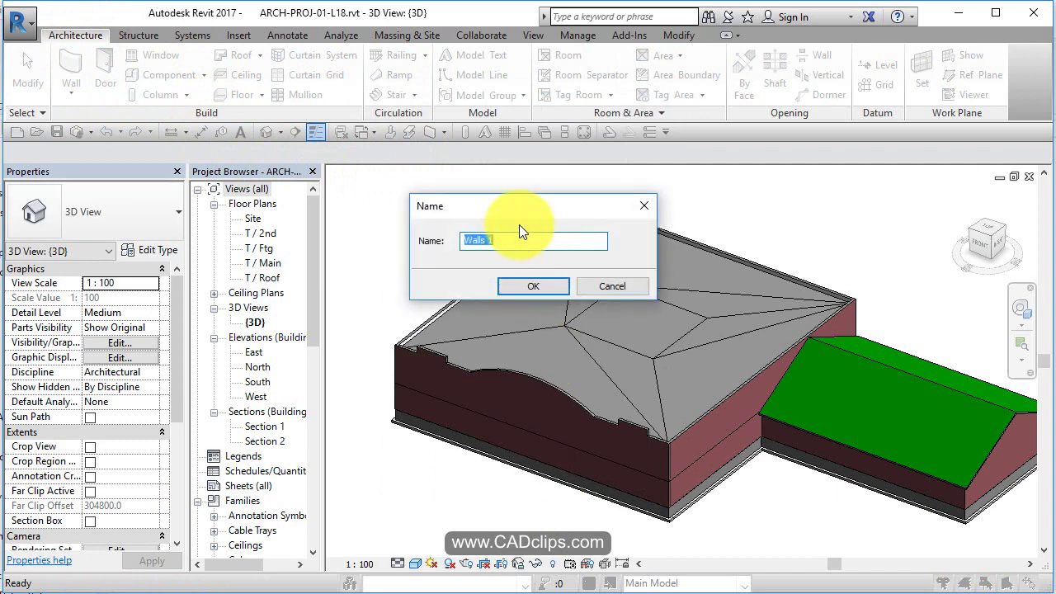
pyautogui.write('Parapet Cap 1')
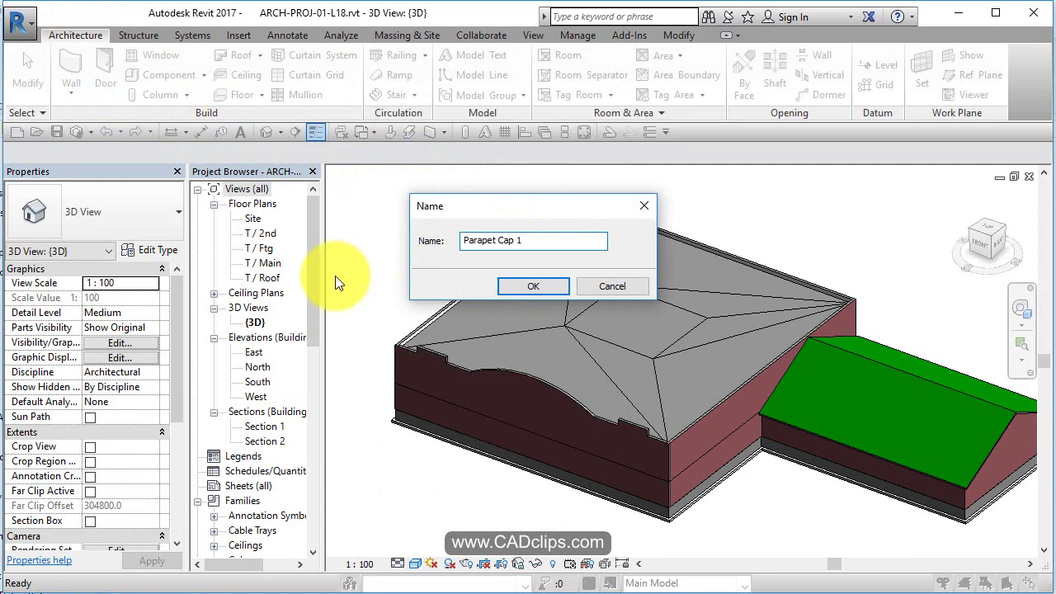
pyautogui.click(526, 284)
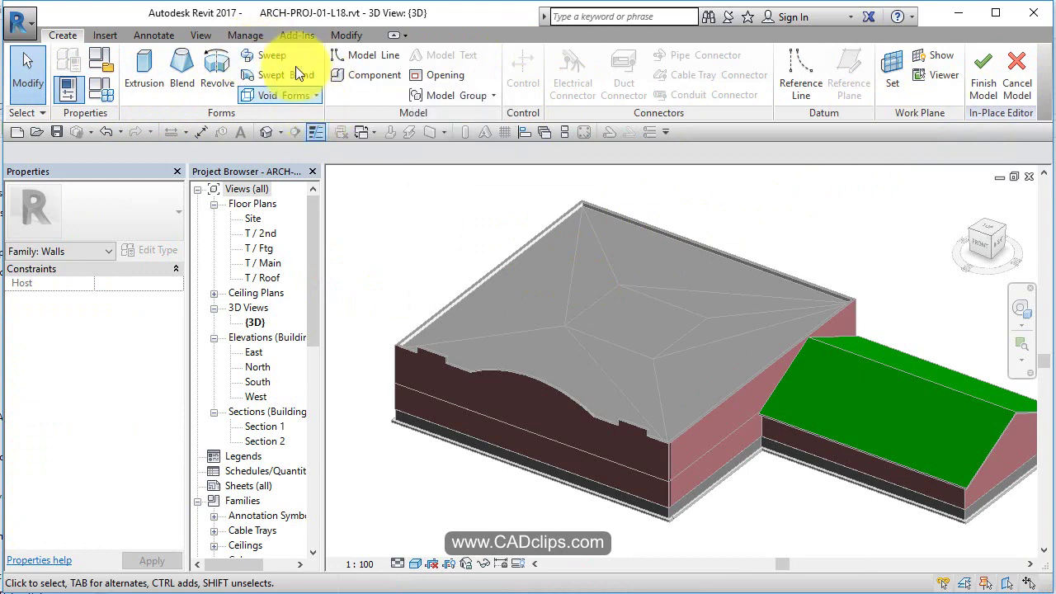
# - Start a solid sweep whose path is picked from existing 3D edges
pyautogui.click(271, 55)
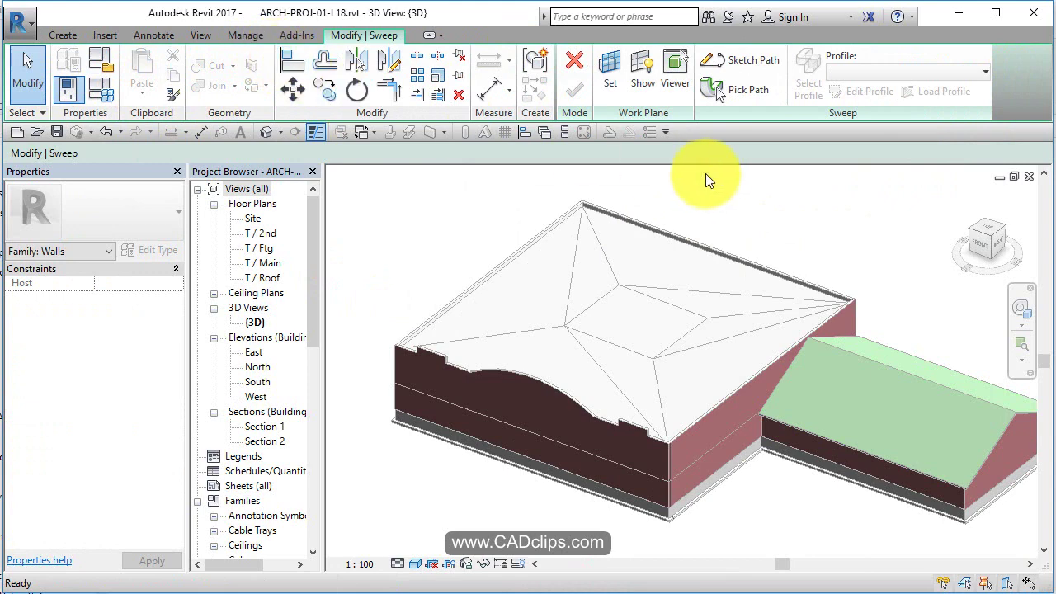
pyautogui.click(751, 88)
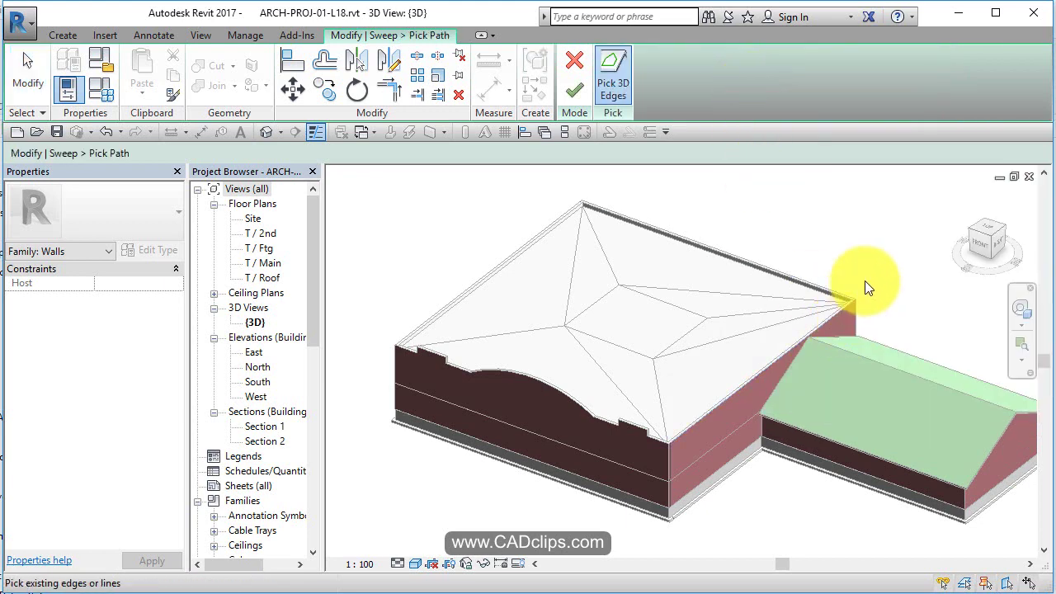
pyautogui.scroll(5, 864, 281)
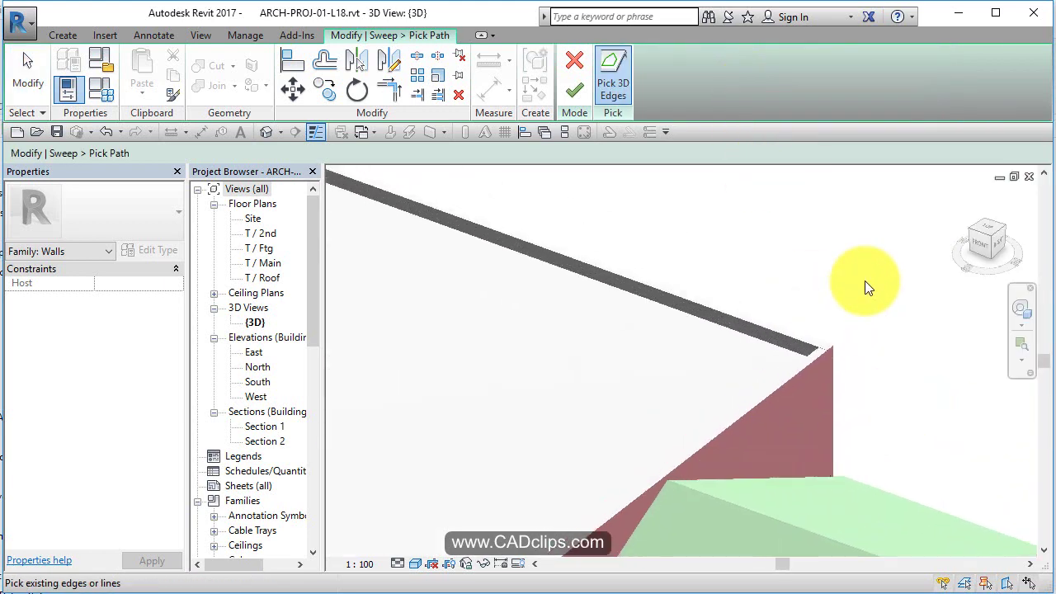
pyautogui.click(777, 321)
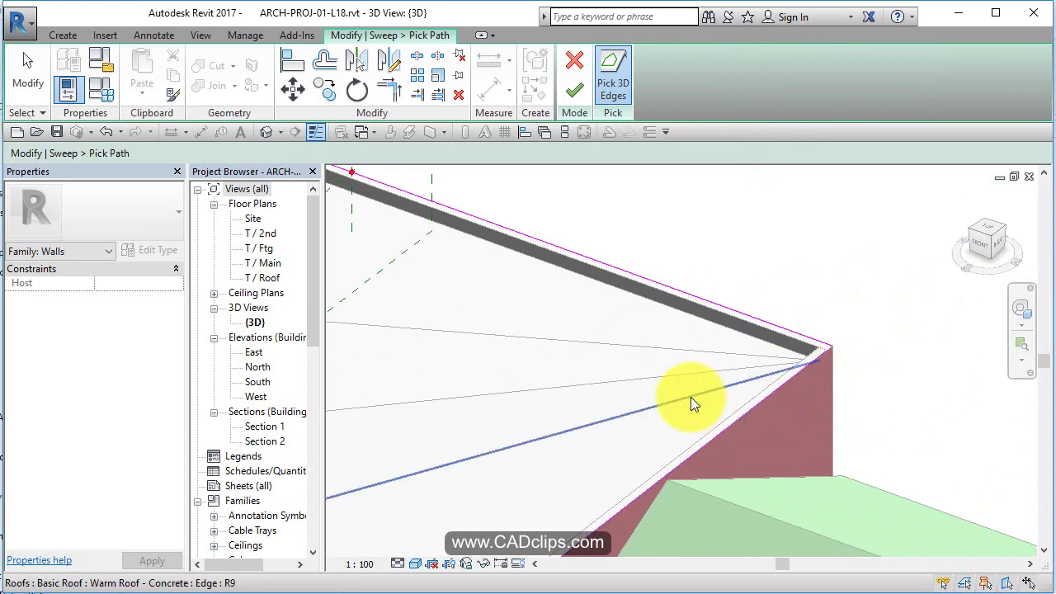
pyautogui.scroll(-4, 690, 397)
pyautogui.scroll(-3, 474, 374)
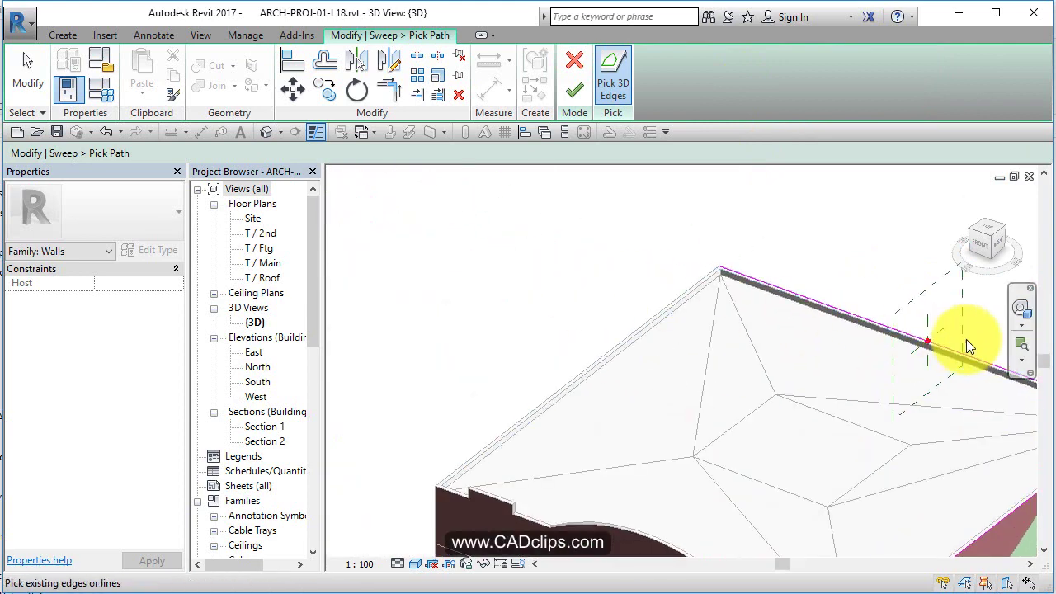
pyautogui.scroll(3, 651, 307)
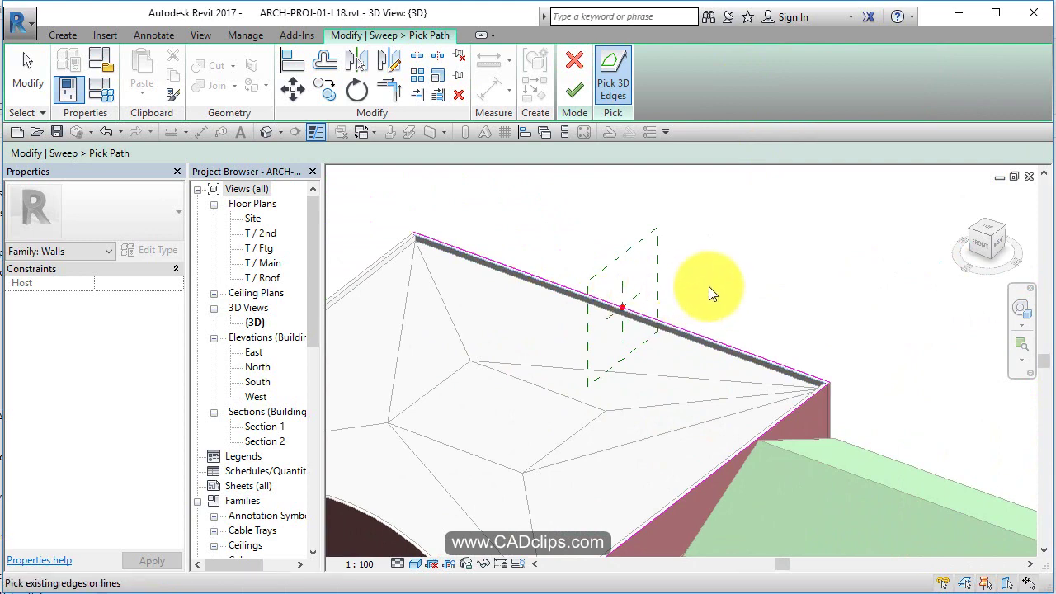
pyautogui.scroll(-3, 668, 294)
pyautogui.moveTo(668, 294); pyautogui.dragTo(742, 298, button='middle')
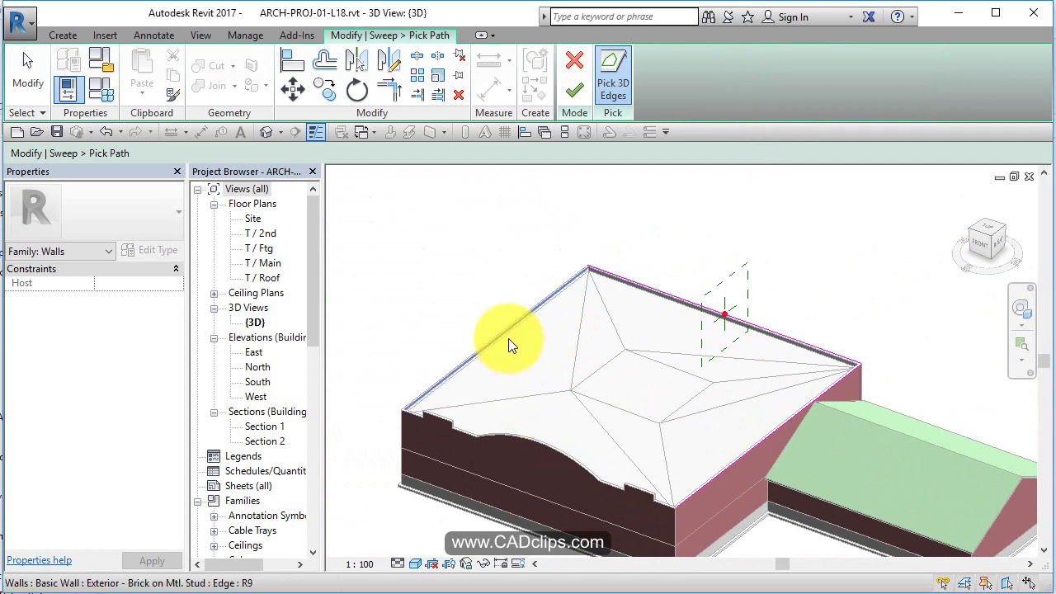
pyautogui.click(111, 134)
pyautogui.click(111, 135)
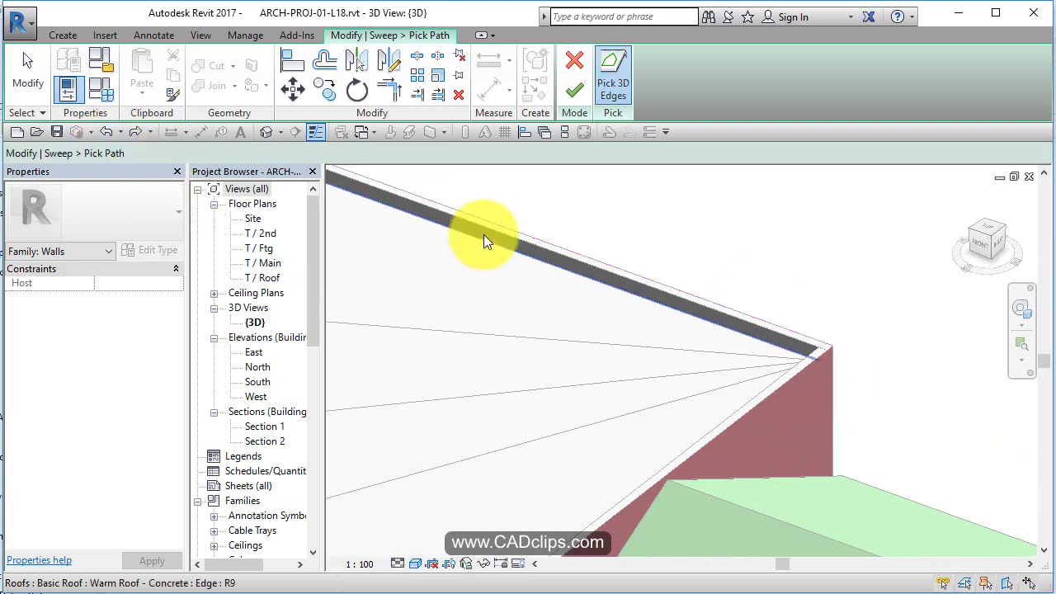
# - Pick the outer top edges of the main building's three straight-topped parapet walls as the sweep path
pyautogui.scroll(-6, 483, 240)
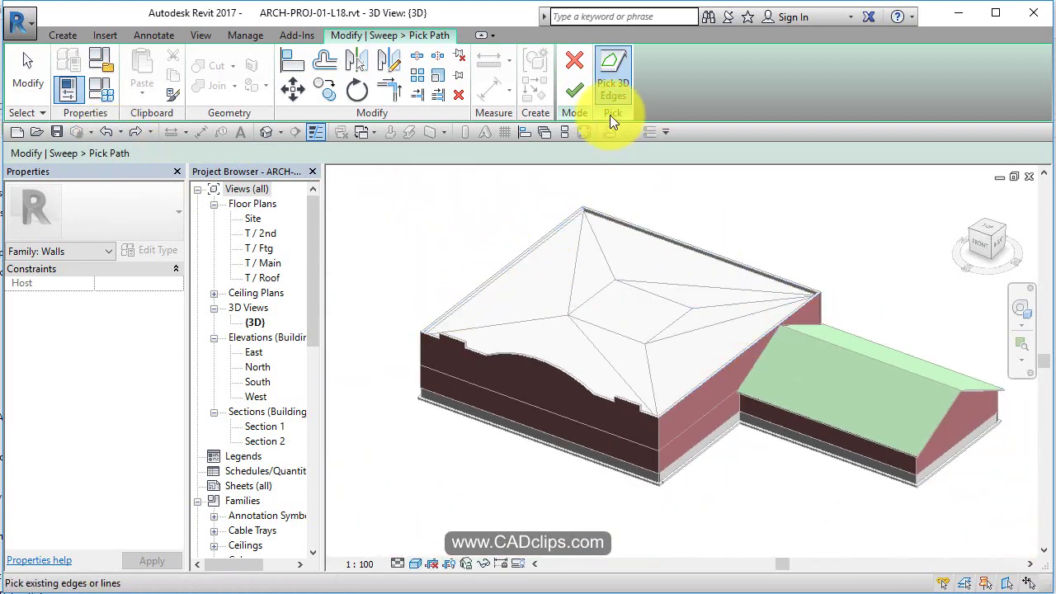
pyautogui.click(614, 90)
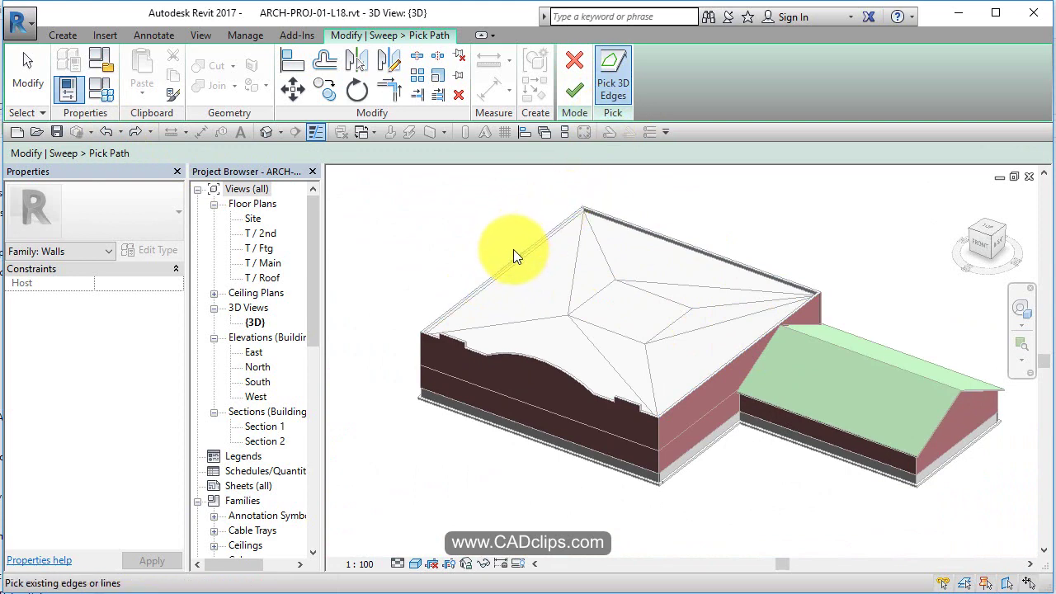
pyautogui.scroll(4, 453, 309)
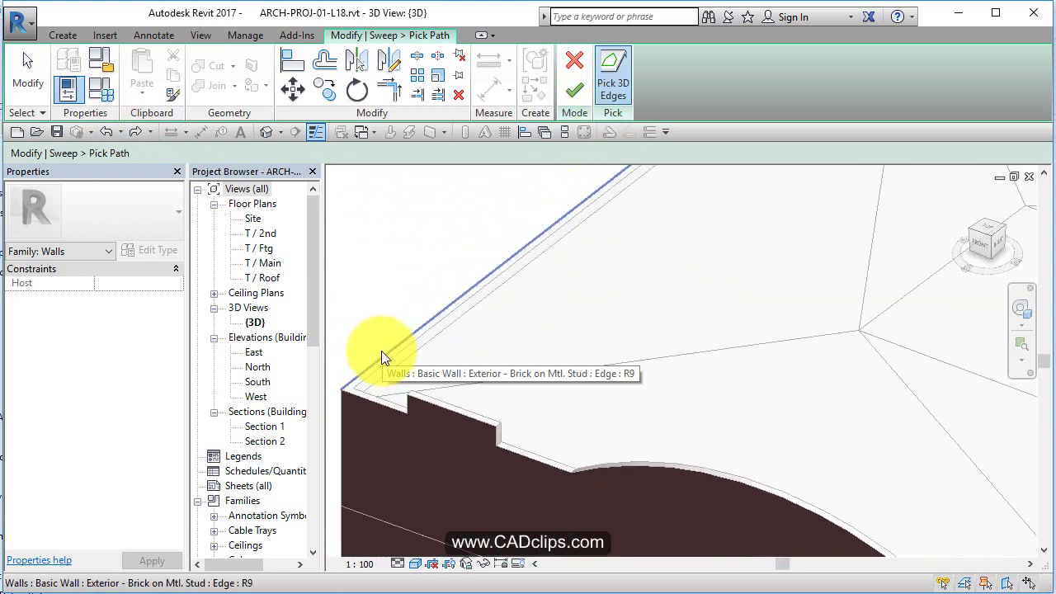
pyautogui.scroll(-5, 381, 351)
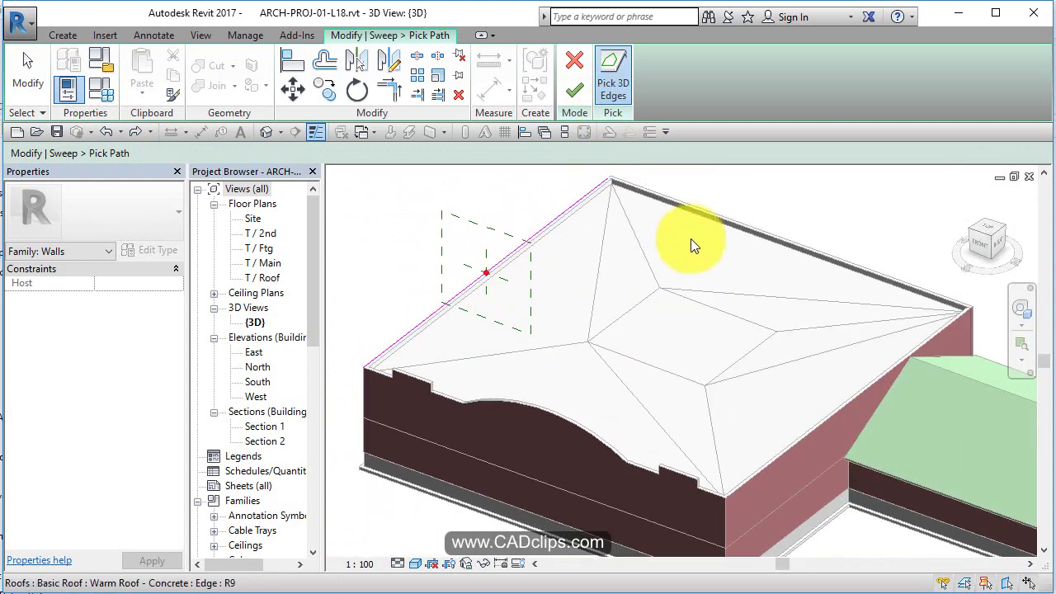
pyautogui.scroll(3, 887, 254)
pyautogui.click(927, 309)
pyautogui.moveTo(920, 354); pyautogui.dragTo(678, 215, button='middle')
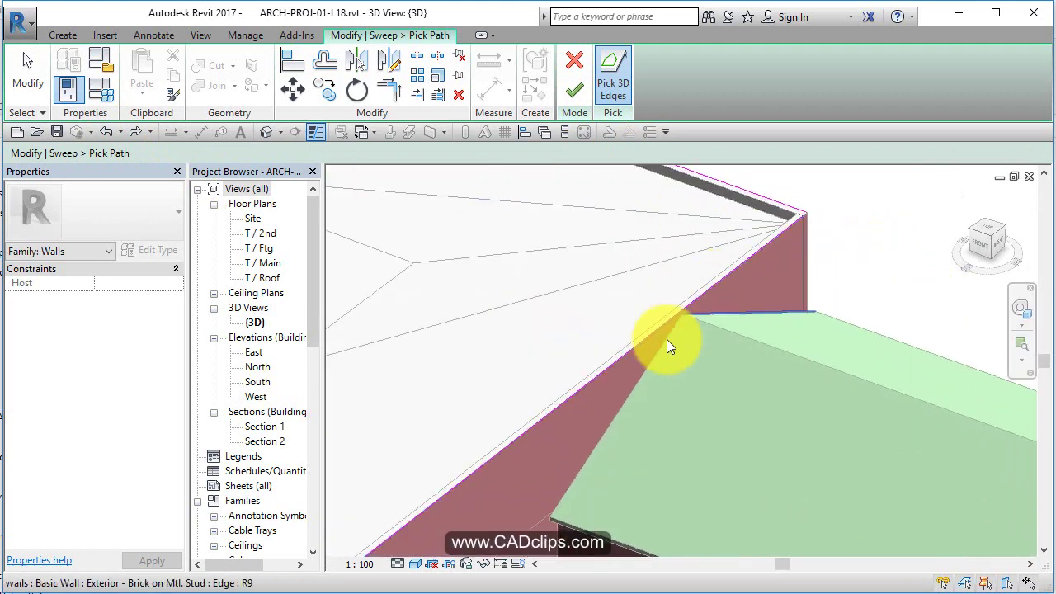
# - Add the front parapet's outer edges to the path, from the corner nearest the green roof over the raised block to the arch
pyautogui.moveTo(660, 354); pyautogui.dragTo(787, 302, button='middle')
pyautogui.scroll(3, 697, 418)
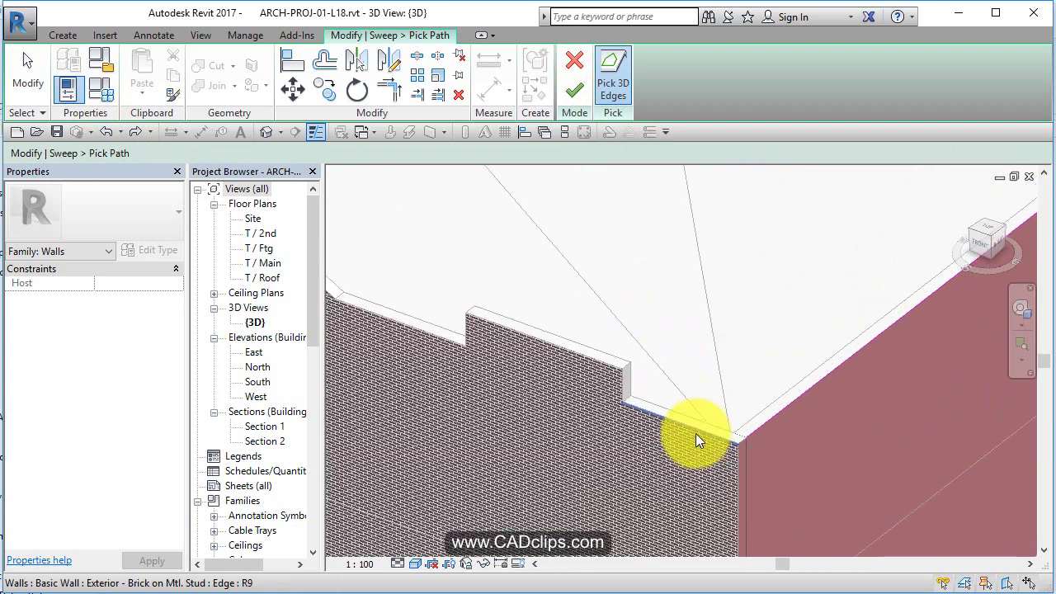
pyautogui.click(695, 433)
pyautogui.click(619, 385)
pyautogui.click(606, 361)
pyautogui.click(462, 332)
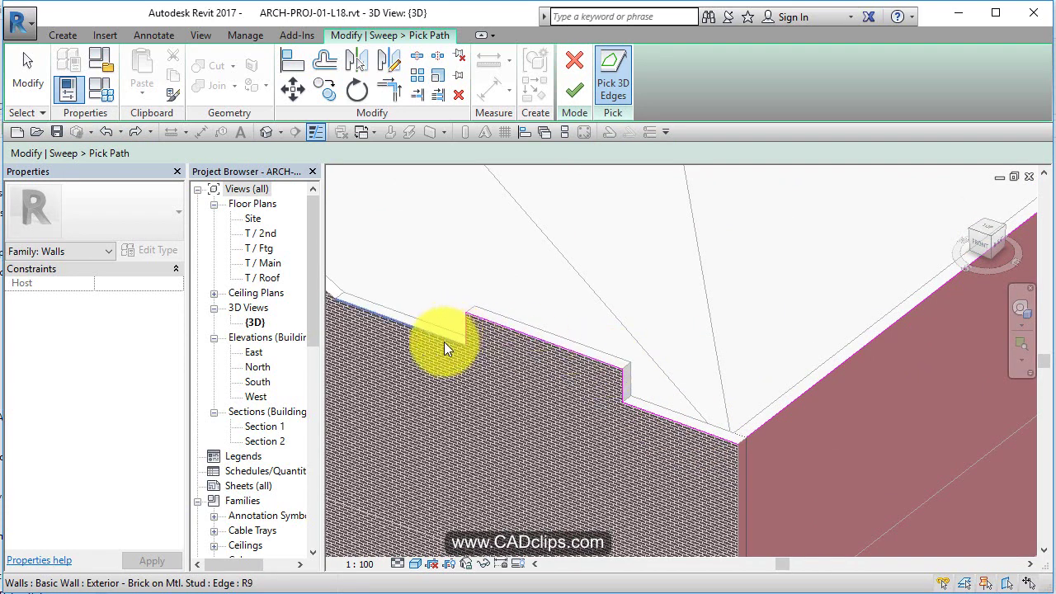
pyautogui.click(444, 342)
# - Add the arch and the remaining stepped outer edges of the front parapet to the path up to the far corner, with thin lines off
pyautogui.moveTo(371, 308); pyautogui.dragTo(746, 375, button='middle')
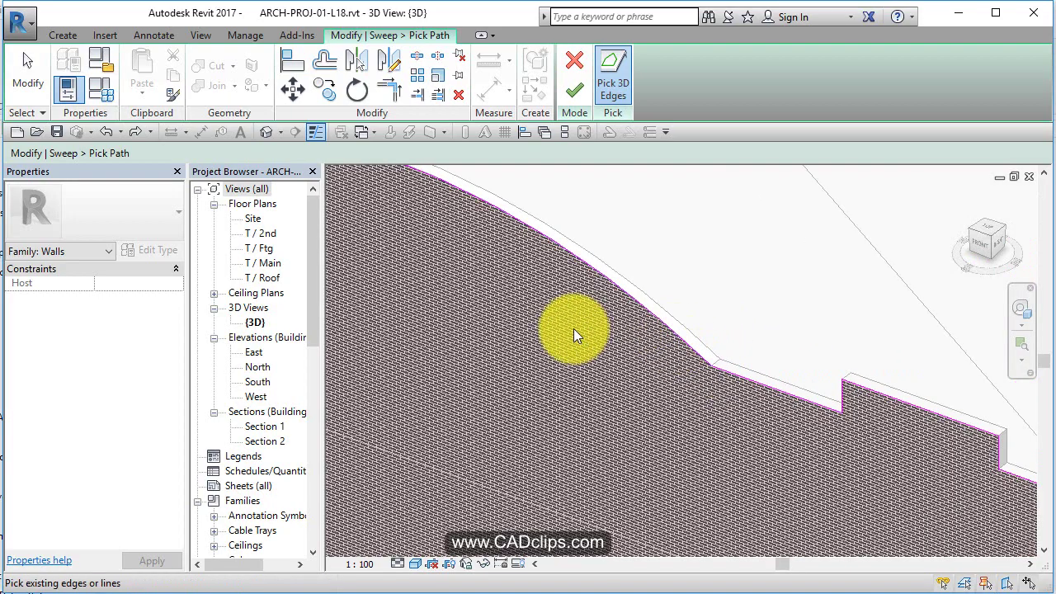
pyautogui.moveTo(573, 328); pyautogui.dragTo(894, 410, button='middle')
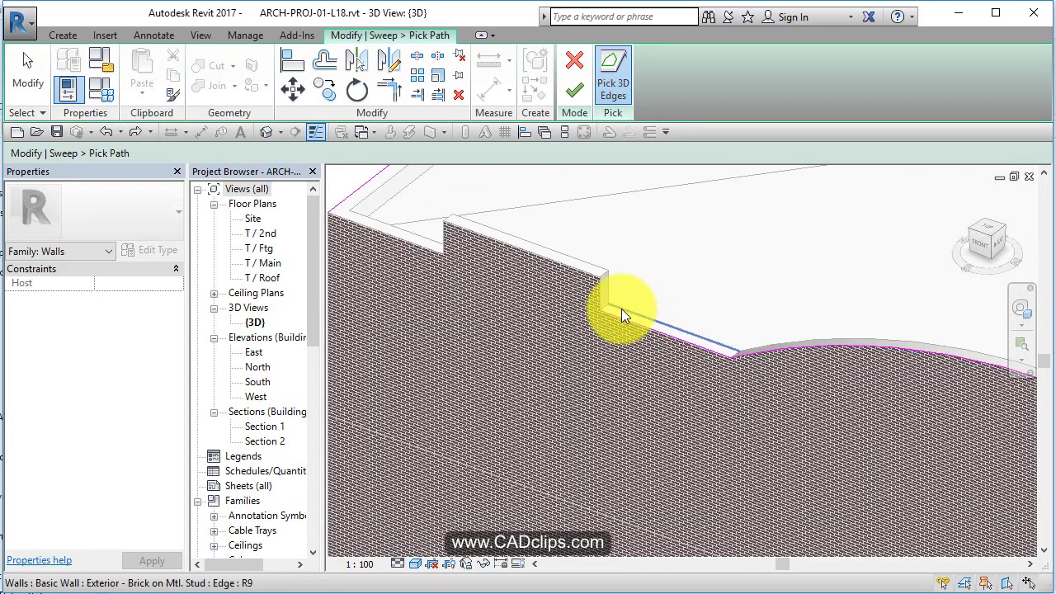
pyautogui.scroll(2, 578, 289)
pyautogui.click(586, 285)
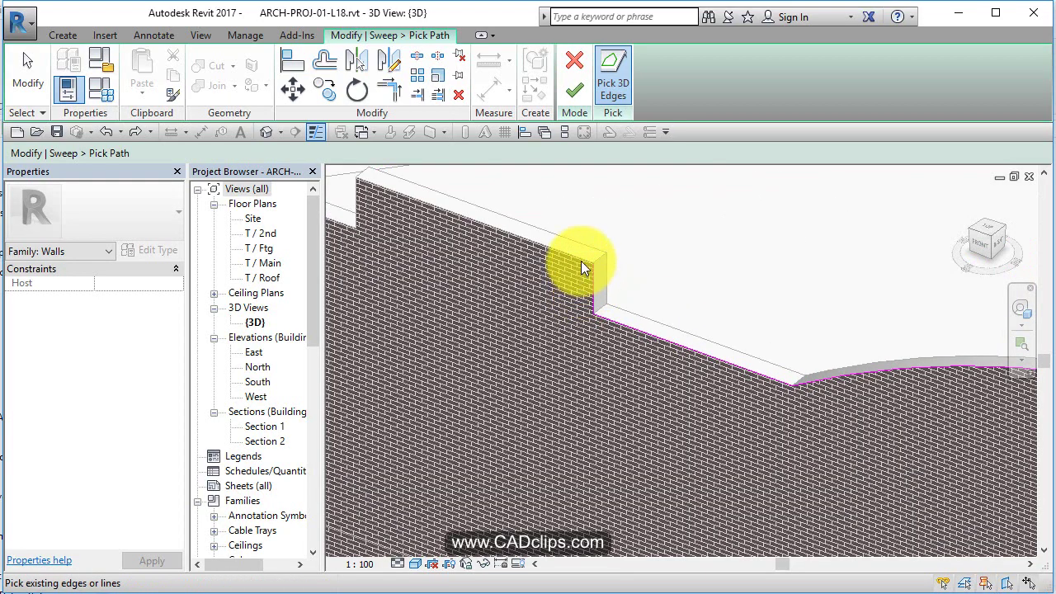
pyautogui.click(584, 261)
pyautogui.moveTo(497, 289); pyautogui.dragTo(708, 363, button='middle')
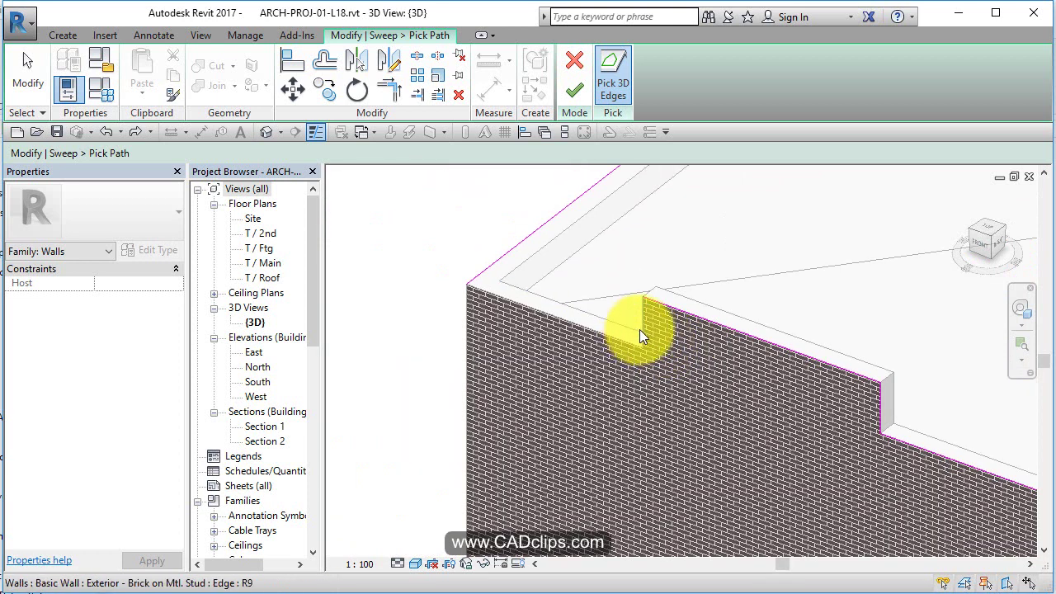
pyautogui.scroll(2, 528, 285)
pyautogui.press('t')
pyautogui.press('l')
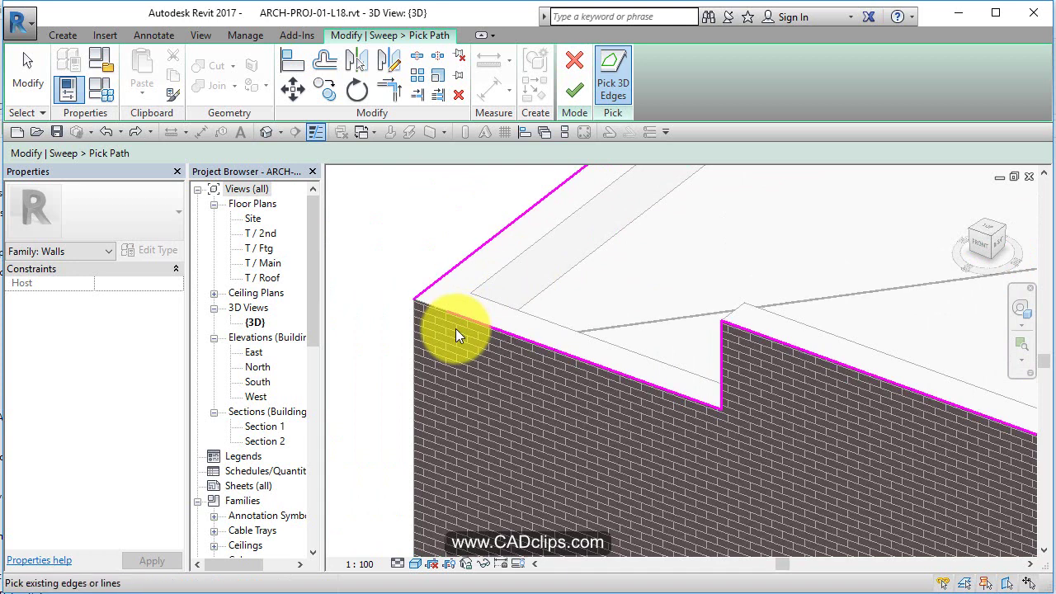
# - Trim the side and front path lines to each other at both corners of the front parapet wall
pyautogui.click(388, 88)
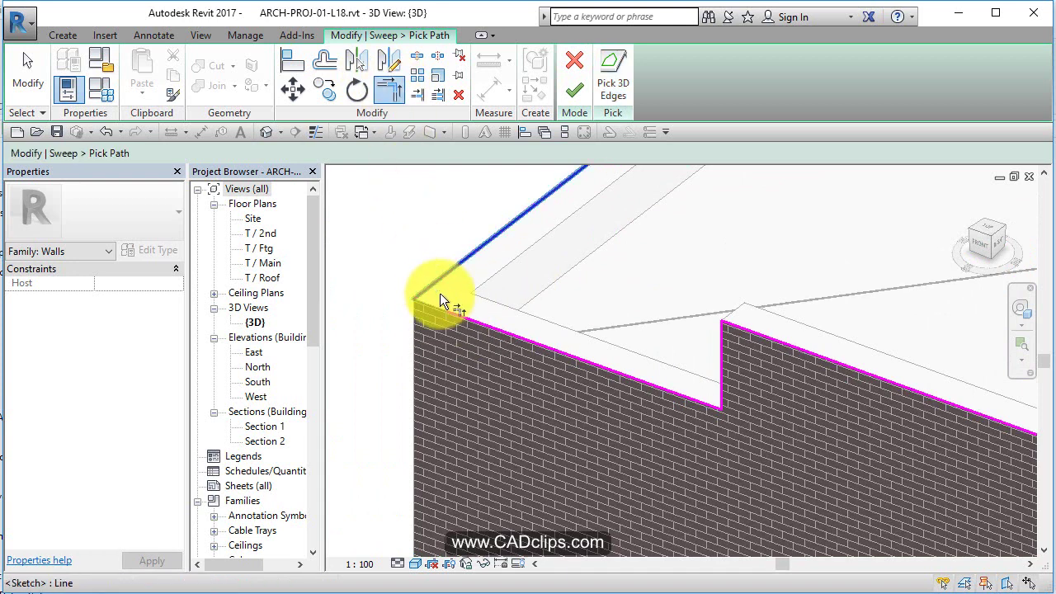
pyautogui.scroll(-1, 462, 328)
pyautogui.keyDown('shift'); pyautogui.moveTo(460, 330); pyautogui.dragTo(710, 370, button='middle'); pyautogui.keyUp('shift')
pyautogui.click(770, 353)
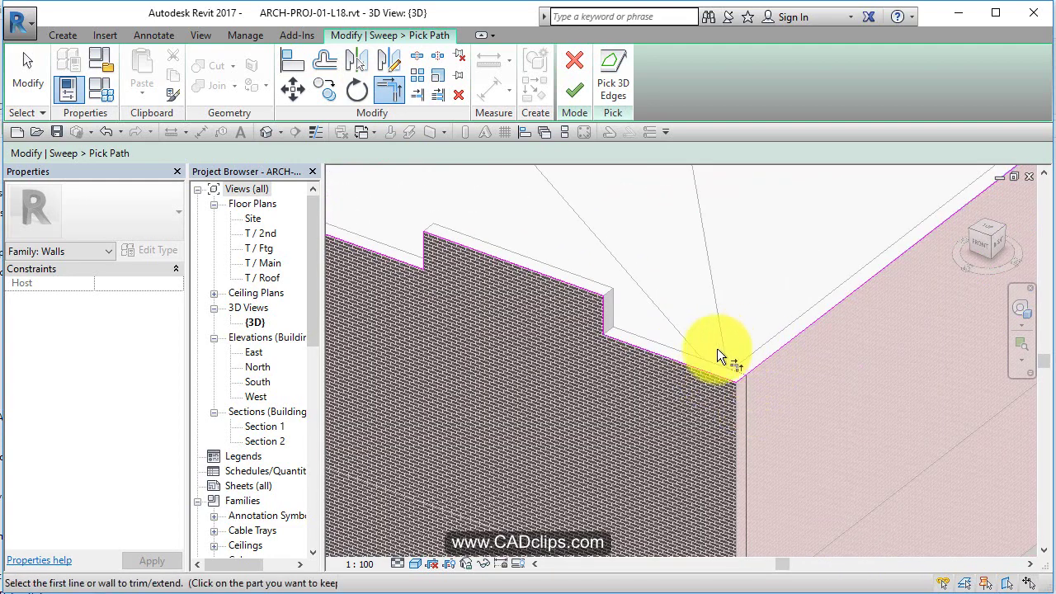
# - Trim the side and rear path lines to each other at the rear corners of the main building's parapet
pyautogui.scroll(-4, 741, 388)
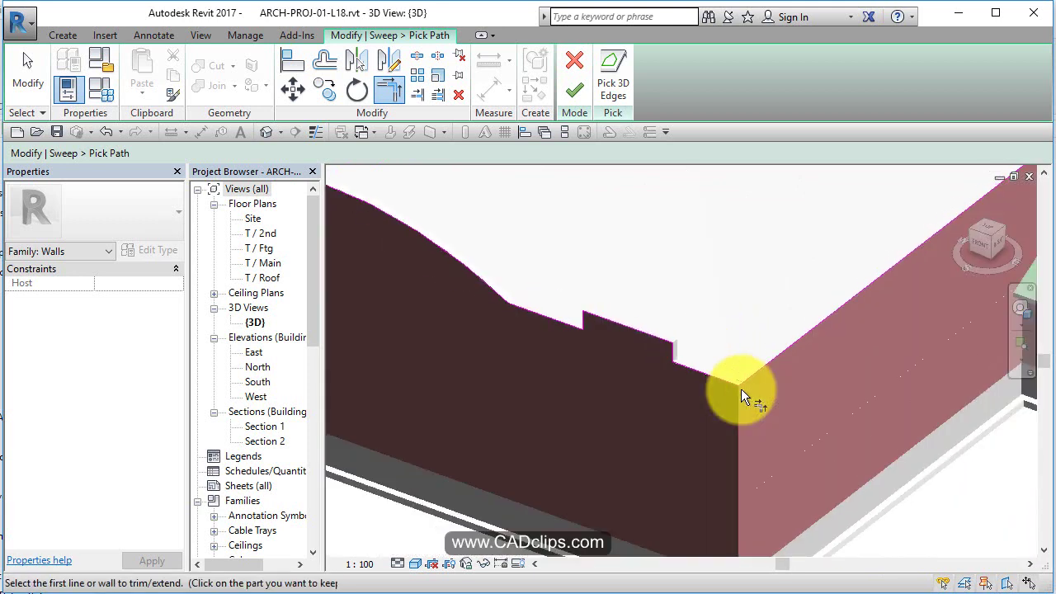
pyautogui.moveTo(834, 310); pyautogui.dragTo(577, 464, button='middle')
pyautogui.scroll(4, 744, 349)
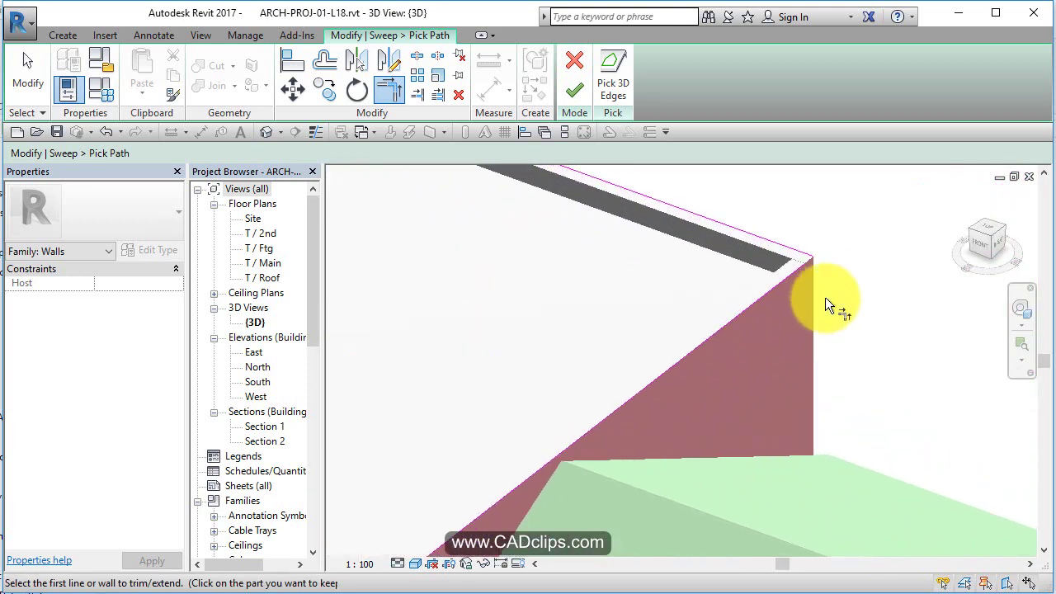
pyautogui.click(792, 281)
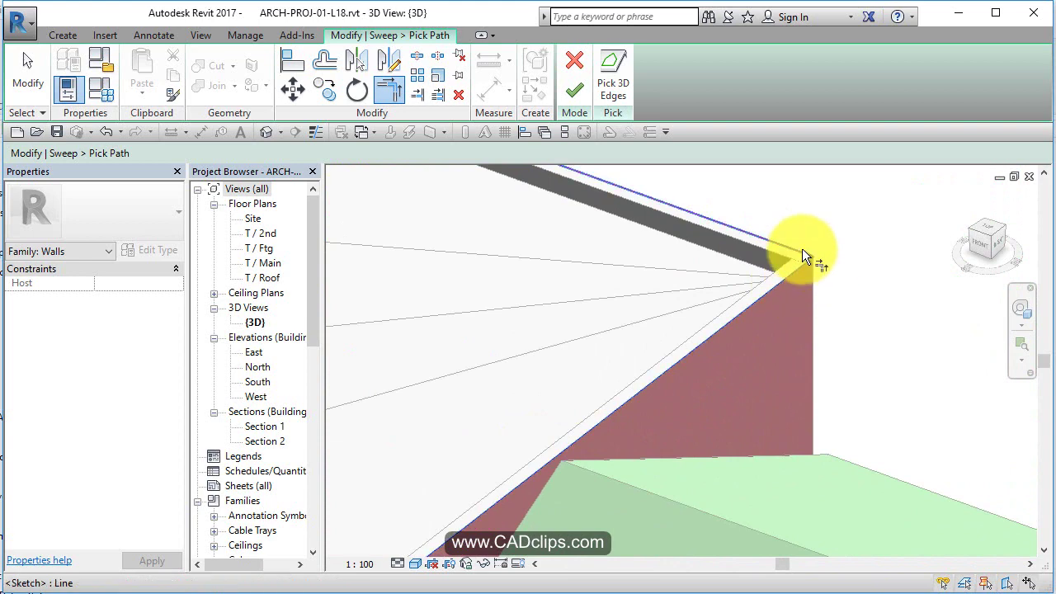
pyautogui.click(801, 249)
pyautogui.scroll(3, 692, 271)
pyautogui.moveTo(739, 355); pyautogui.dragTo(894, 410, button='middle')
pyautogui.moveTo(592, 298); pyautogui.dragTo(804, 371, button='middle')
pyautogui.moveTo(598, 320); pyautogui.dragTo(828, 411, button='middle')
pyautogui.scroll(1, 472, 294)
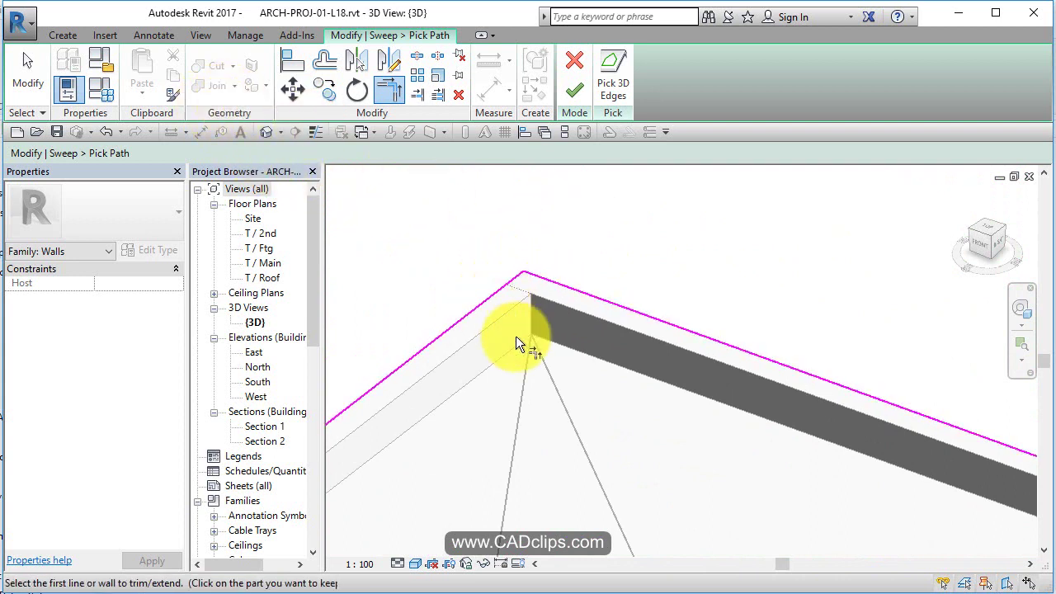
# - Finish the sweep path around the main building's parapet walls
pyautogui.scroll(-3, 516, 336)
pyautogui.scroll(-1, 515, 336)
pyautogui.moveTo(527, 346)
pyautogui.mouseDown(button='middle')
pyautogui.moveTo(676, 246)
pyautogui.moveTo(663, 229)
pyautogui.mouseUp(button='middle')
pyautogui.scroll(-2, 654, 273)
pyautogui.moveTo(614, 320); pyautogui.dragTo(630, 268, button='middle')
pyautogui.scroll(3, 391, 412)
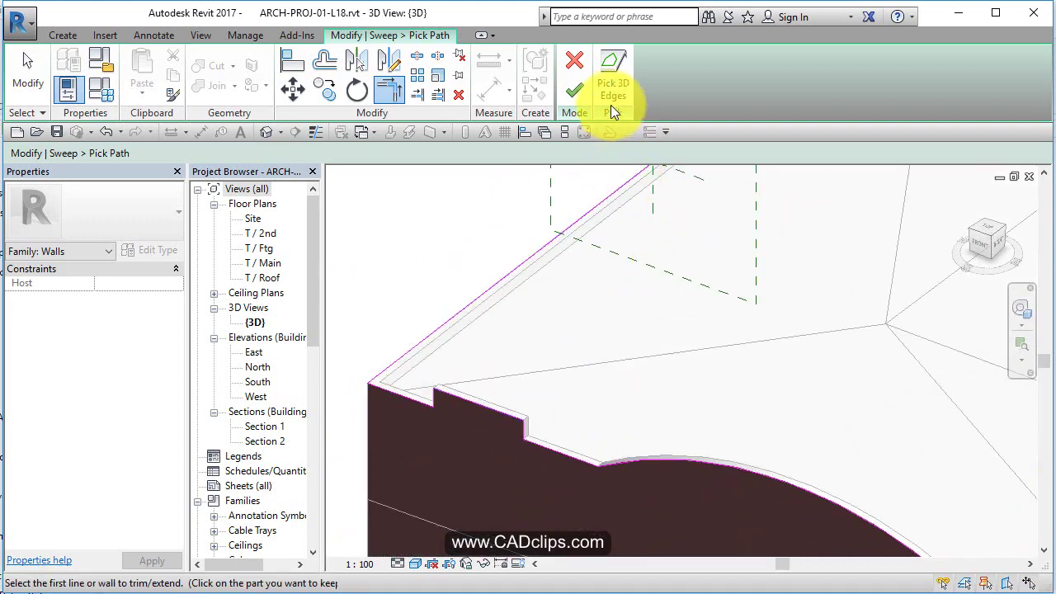
pyautogui.click(573, 91)
pyautogui.scroll(-3, 445, 336)
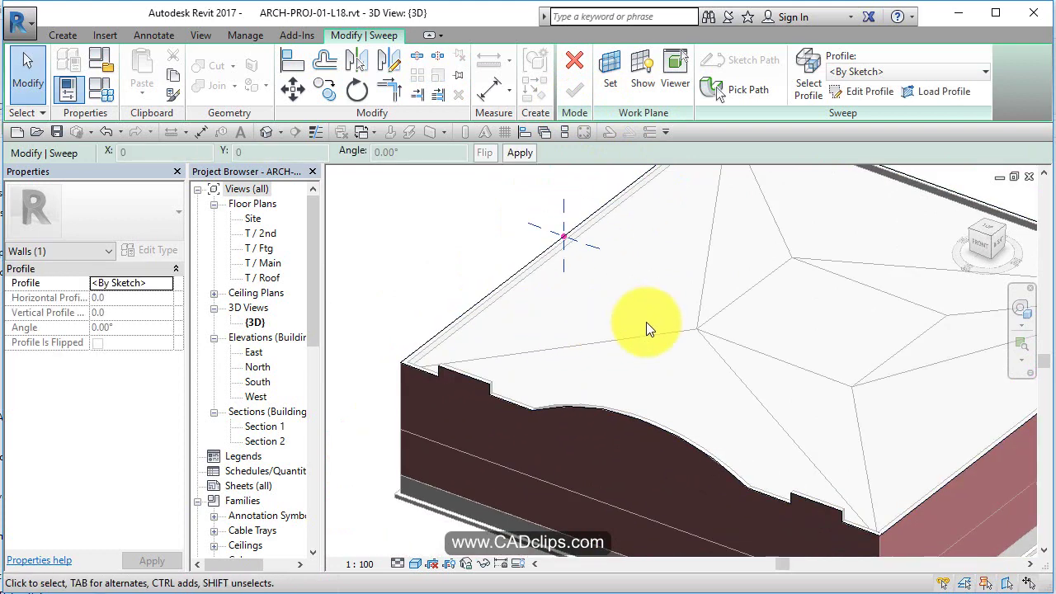
pyautogui.moveTo(646, 322)
pyautogui.keyDown('shift'); pyautogui.mouseDown(button='middle')
pyautogui.moveTo(608, 371)
pyautogui.moveTo(641, 358)
pyautogui.mouseUp(button='middle'); pyautogui.keyUp('shift')
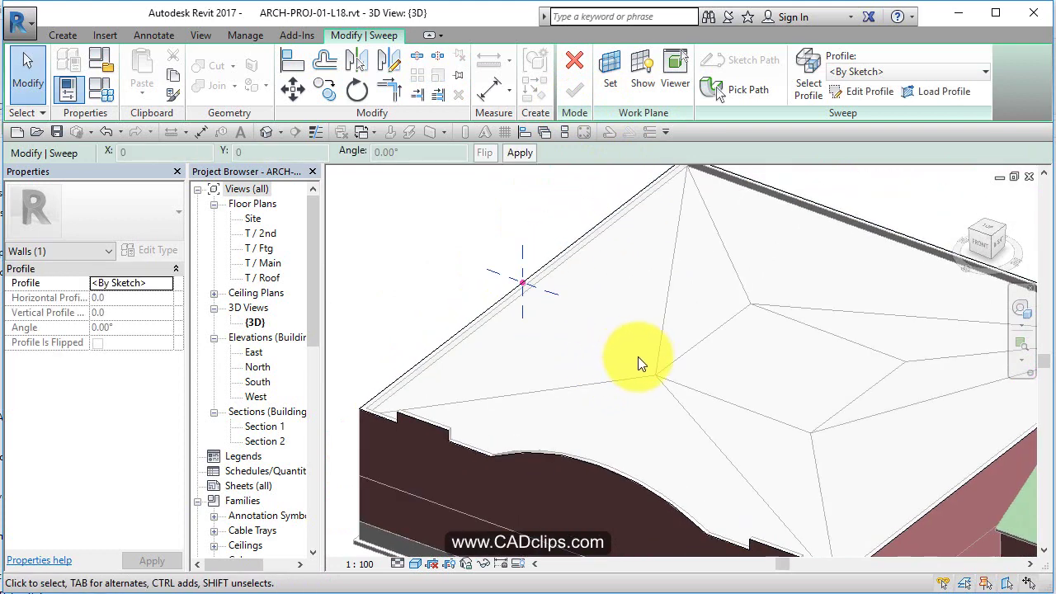
# - Start editing the sweep's profile sketch and show the profile plane from the front
pyautogui.click(873, 92)
pyautogui.scroll(5, 528, 280)
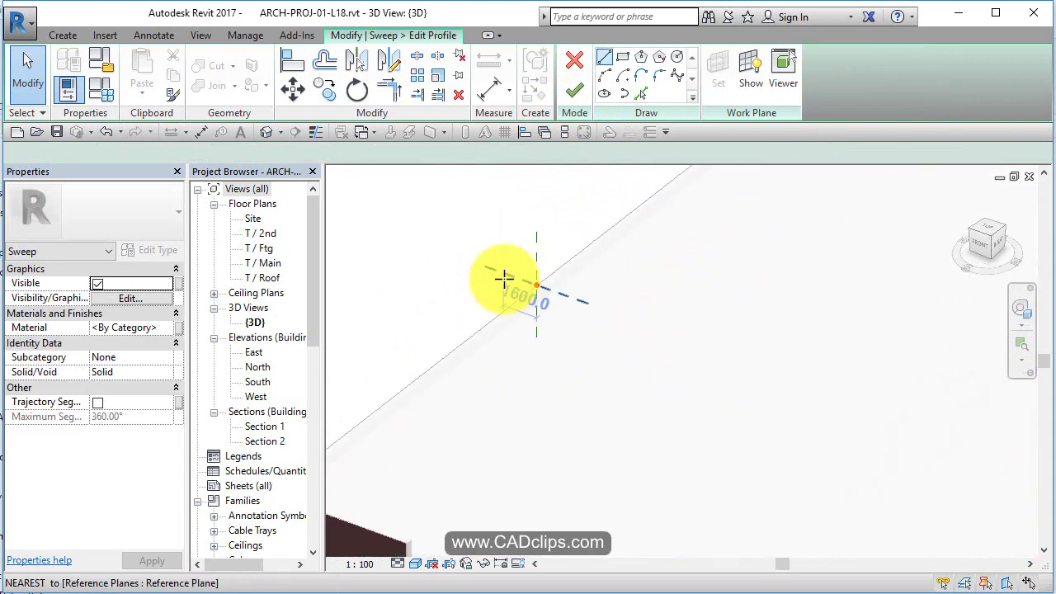
pyautogui.scroll(-2, 520, 280)
pyautogui.scroll(-3, 646, 309)
pyautogui.scroll(-4, 647, 309)
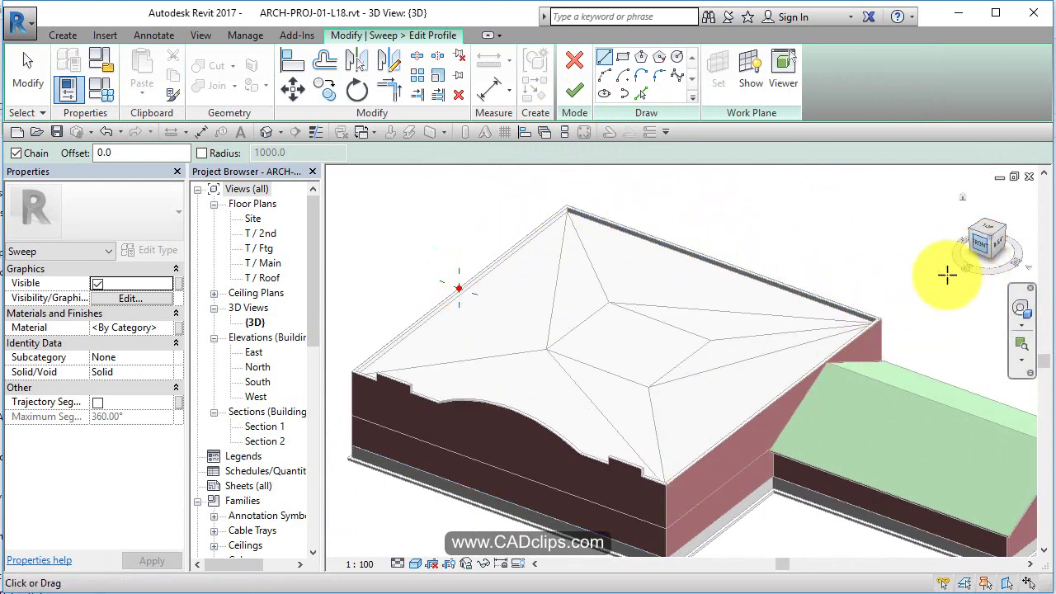
pyautogui.click(979, 245)
pyautogui.moveTo(926, 411); pyautogui.dragTo(600, 372, button='middle')
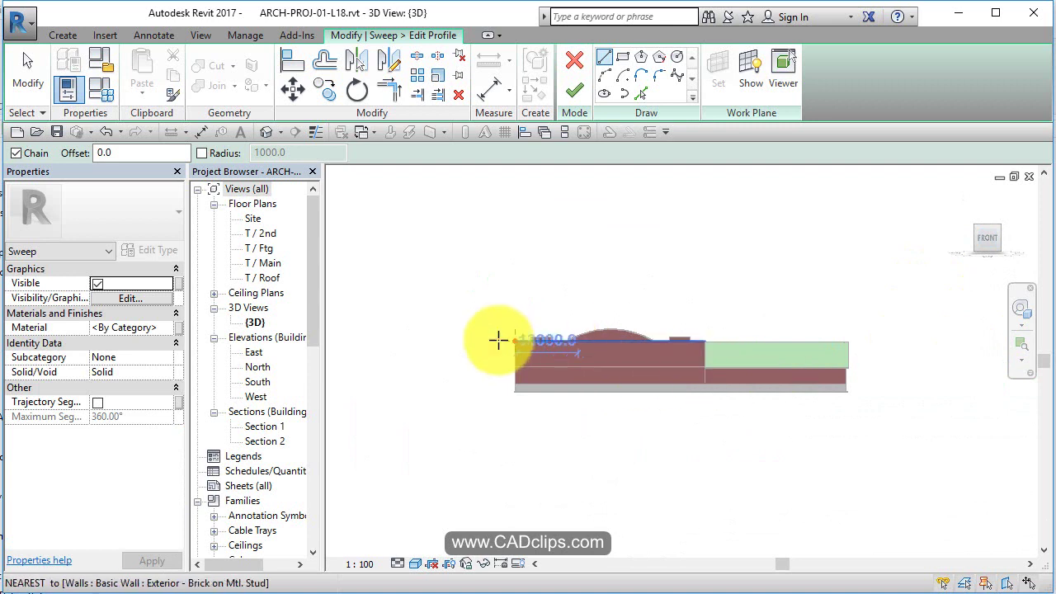
pyautogui.scroll(6, 496, 336)
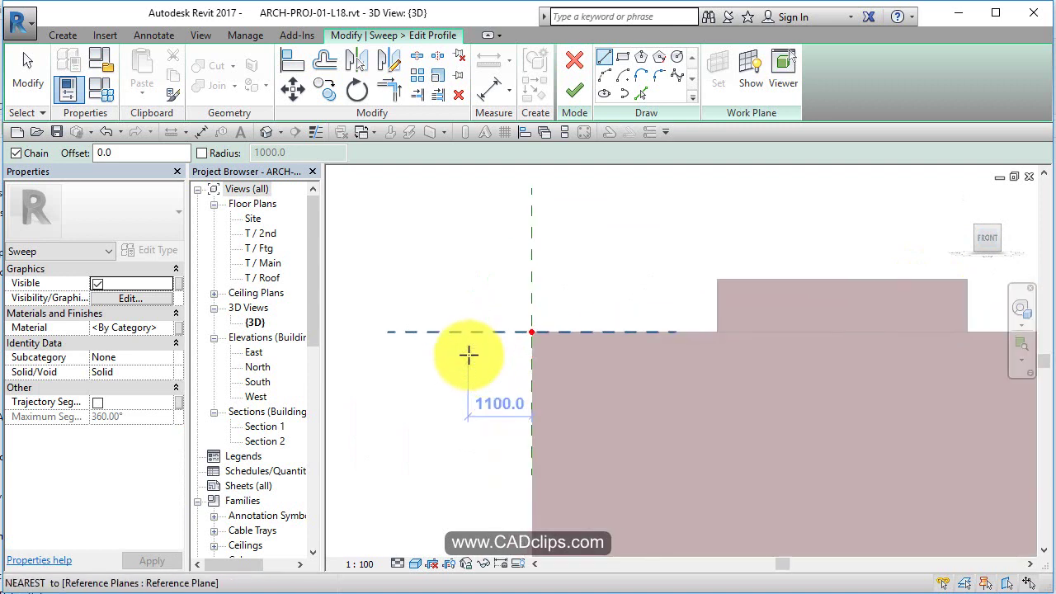
# - Set the 3D view's visual style to Wireframe
pyautogui.click(414, 563)
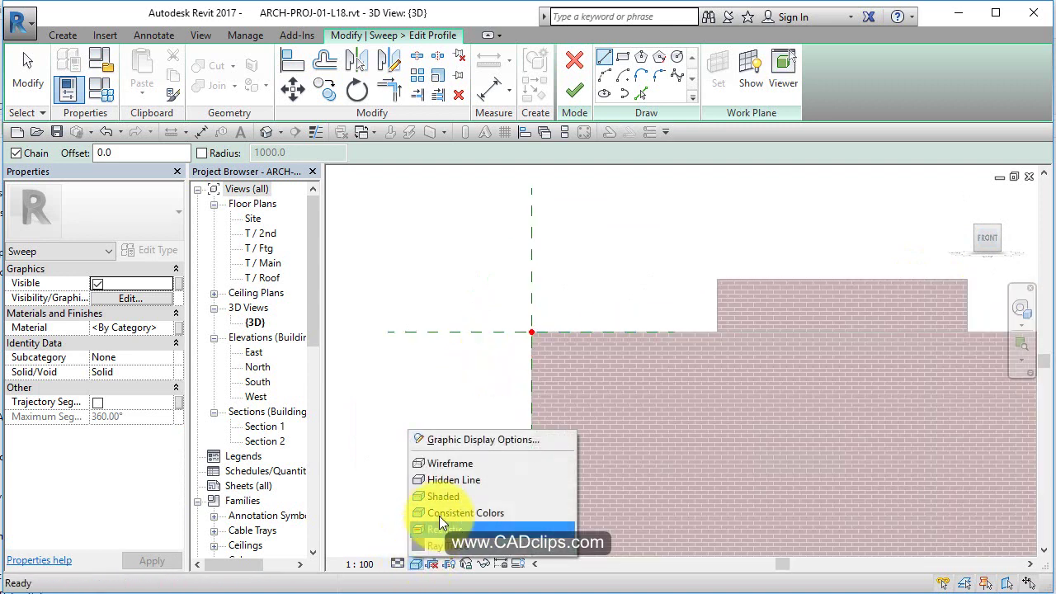
pyautogui.click(444, 462)
pyautogui.scroll(2, 524, 344)
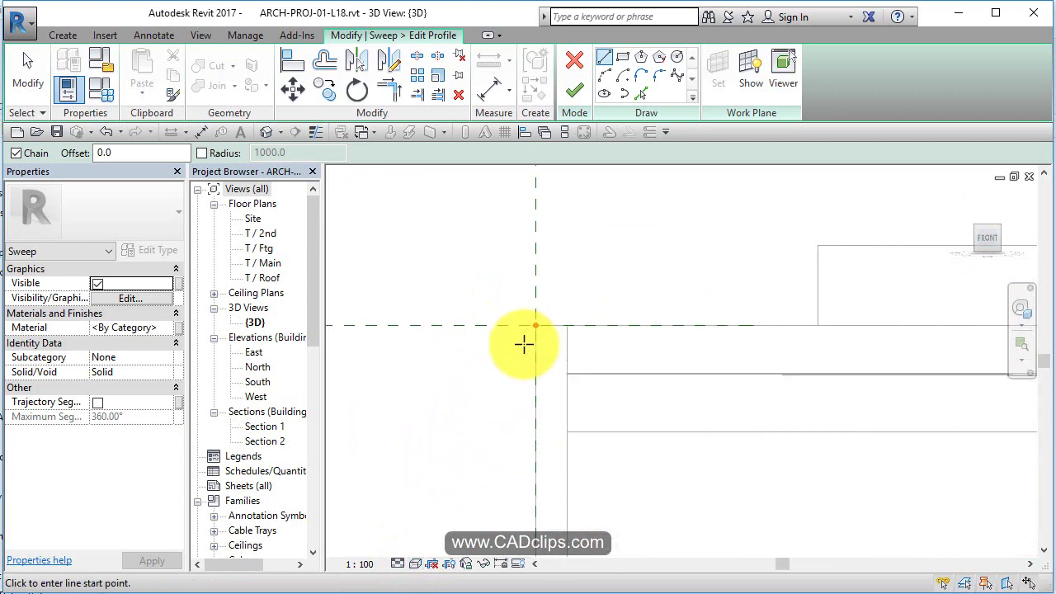
# - Draw the cap profile from the wall's outer top corner: short outward overhang, about 140 up, 360 sloping up, 240 sloping down, about 94 down
pyautogui.scroll(2, 524, 344)
pyautogui.moveTo(673, 360); pyautogui.dragTo(685, 434, button='middle')
pyautogui.scroll(2, 636, 370)
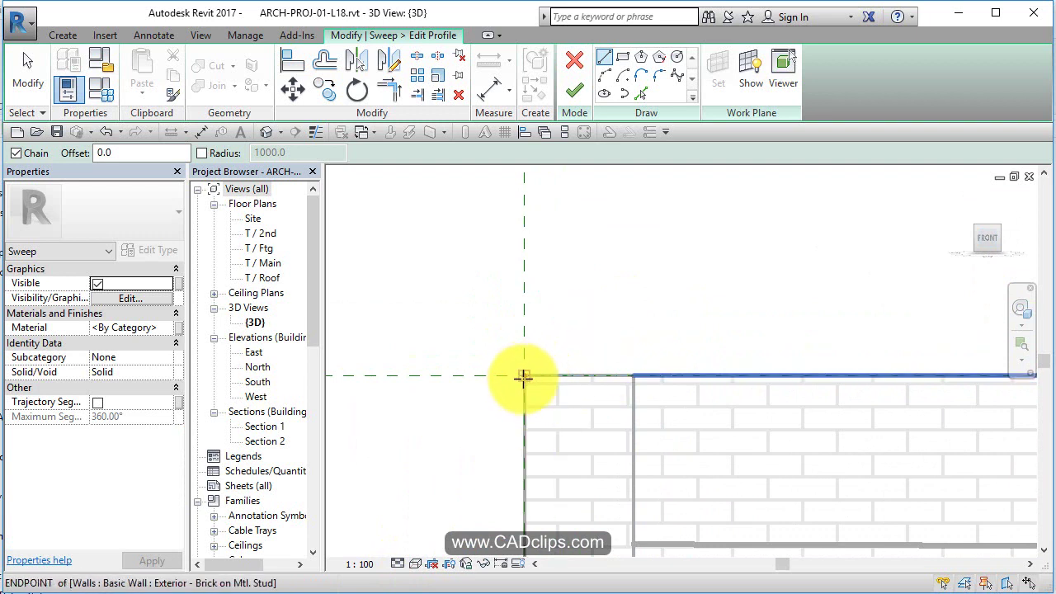
pyautogui.click(602, 59)
pyautogui.scroll(2, 540, 362)
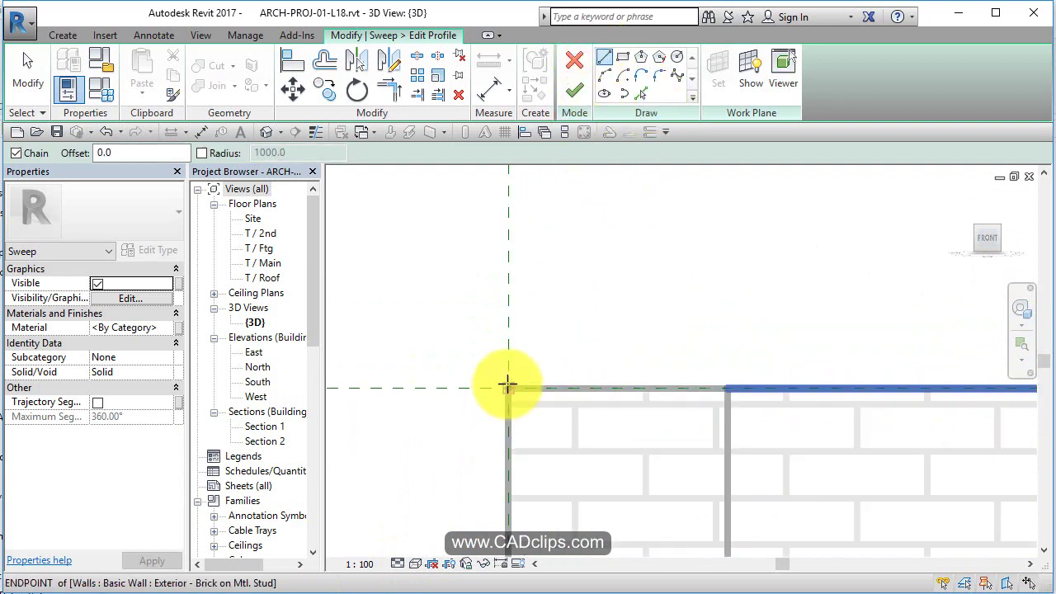
pyautogui.click(508, 386)
pyautogui.click(441, 385)
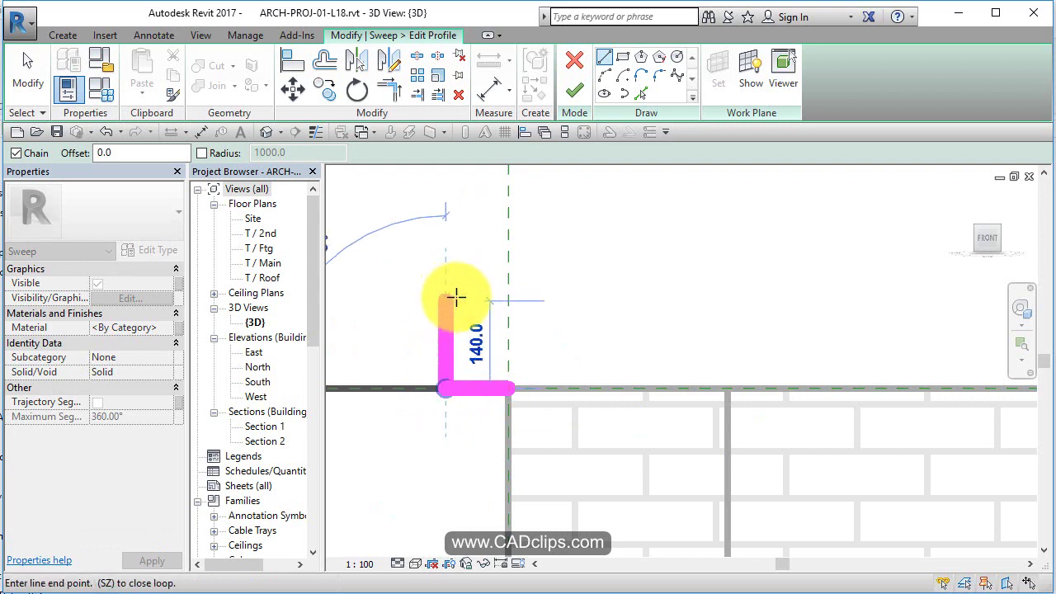
pyautogui.click(447, 297)
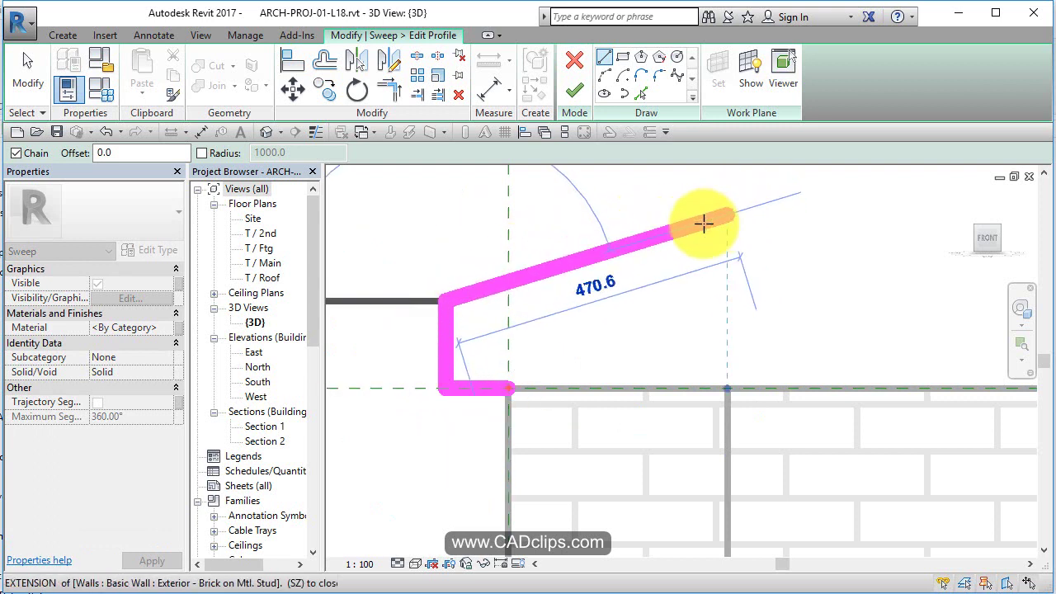
pyautogui.click(659, 235)
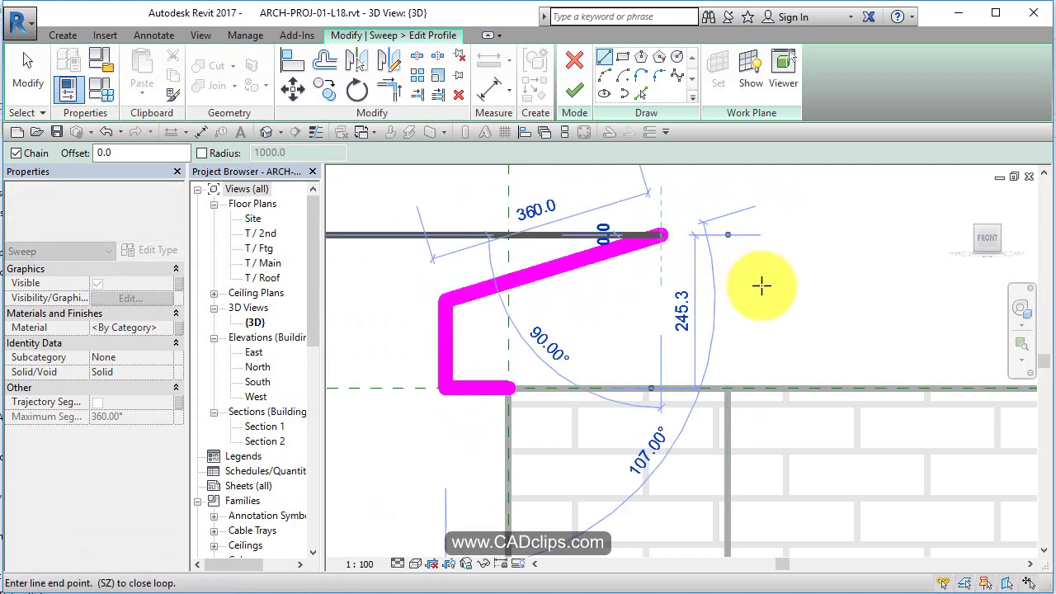
pyautogui.click(775, 328)
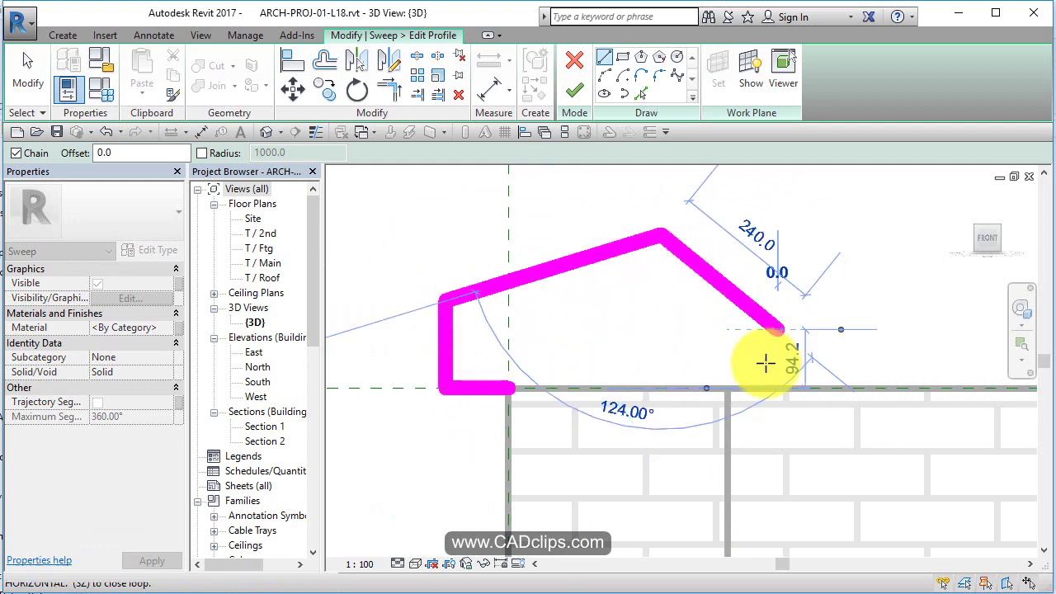
pyautogui.click(772, 390)
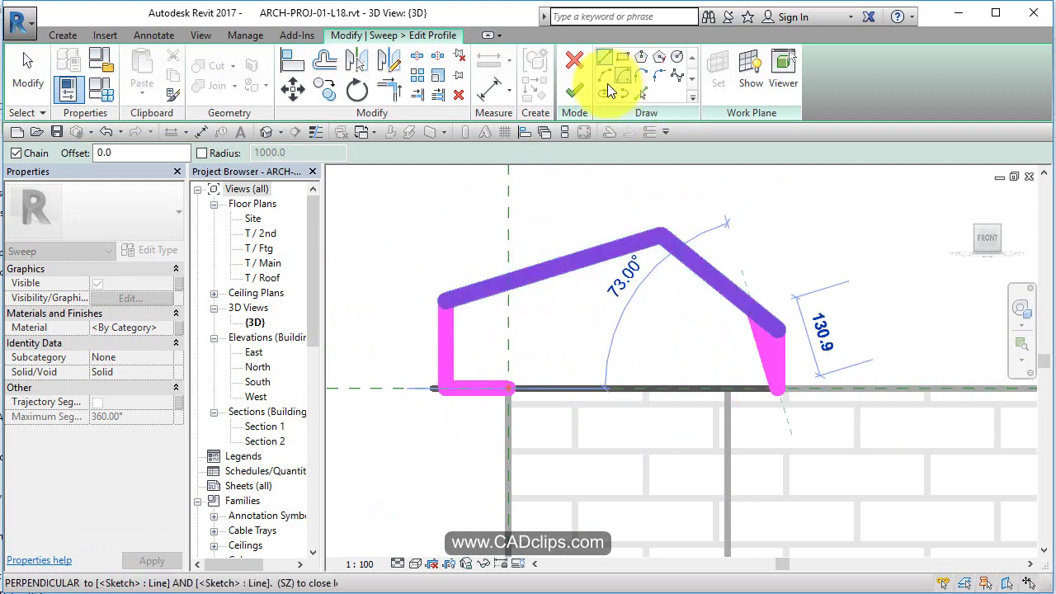
# - Close the profile by trimming its bottom line and the inner vertical line to a corner
pyautogui.click(390, 94)
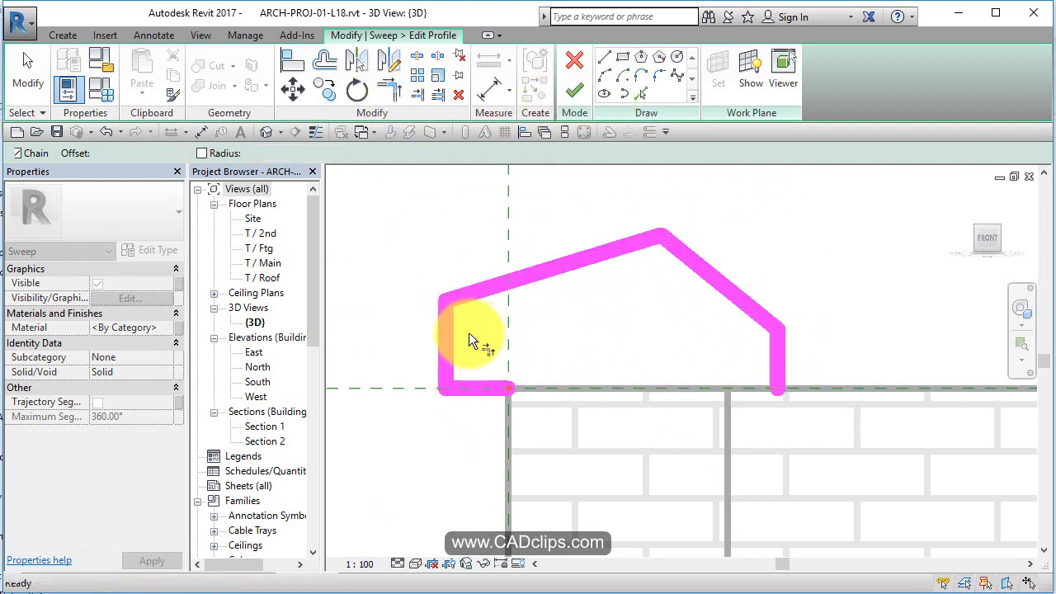
pyautogui.click(480, 386)
pyautogui.click(783, 388)
pyautogui.scroll(-5, 710, 384)
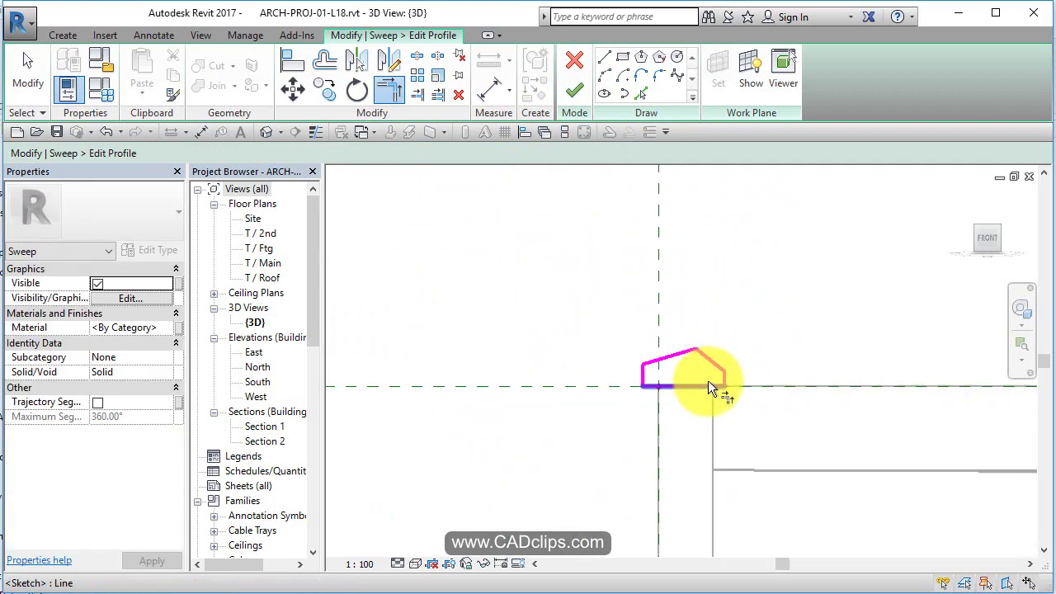
pyautogui.press('Escape')
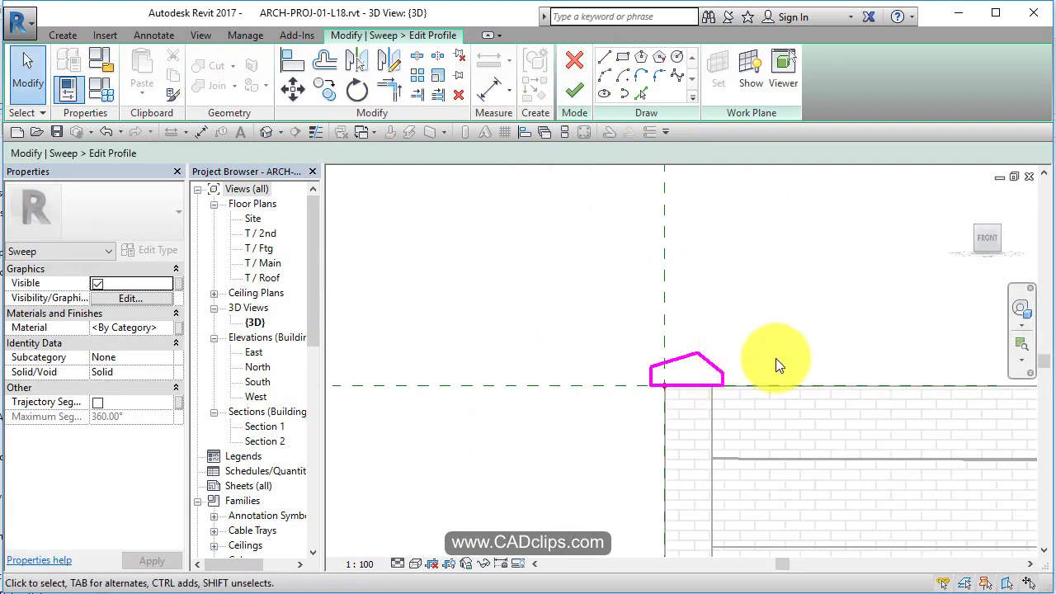
# - Finish the profile sketch and complete the sweep along the parapet path
pyautogui.moveTo(773, 370)
pyautogui.keyDown('shift'); pyautogui.mouseDown(button='middle')
pyautogui.moveTo(808, 401)
pyautogui.moveTo(780, 443)
pyautogui.moveTo(787, 437)
pyautogui.mouseUp(button='middle'); pyautogui.keyUp('shift')
pyautogui.scroll(3, 887, 302)
pyautogui.moveTo(886, 303)
pyautogui.mouseDown(button='middle')
pyautogui.moveTo(815, 330)
pyautogui.moveTo(643, 303)
pyautogui.mouseUp(button='middle')
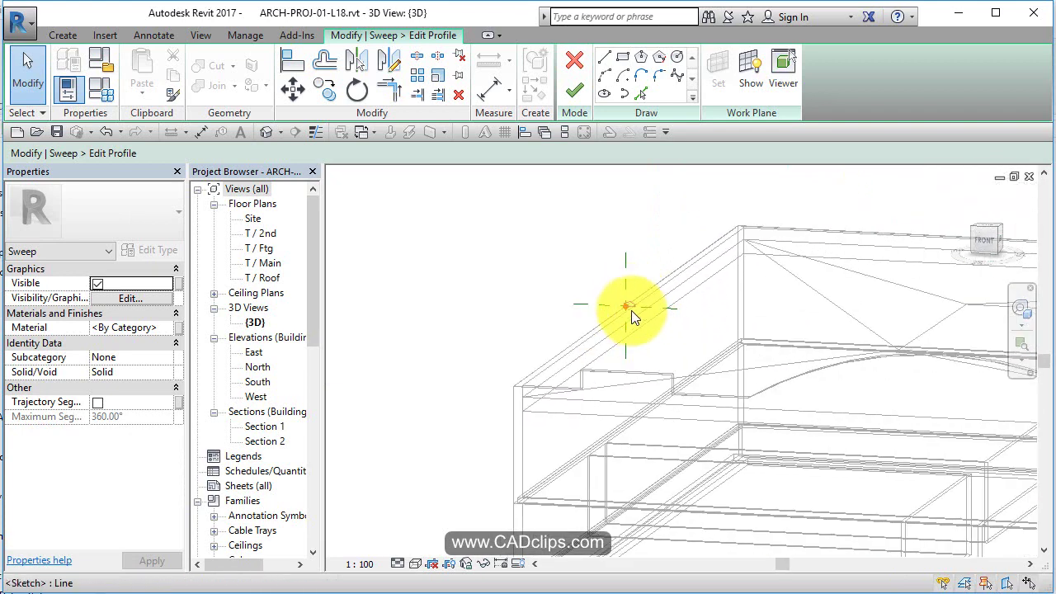
pyautogui.moveTo(701, 337); pyautogui.dragTo(603, 346, button='middle')
pyautogui.scroll(-2, 591, 337)
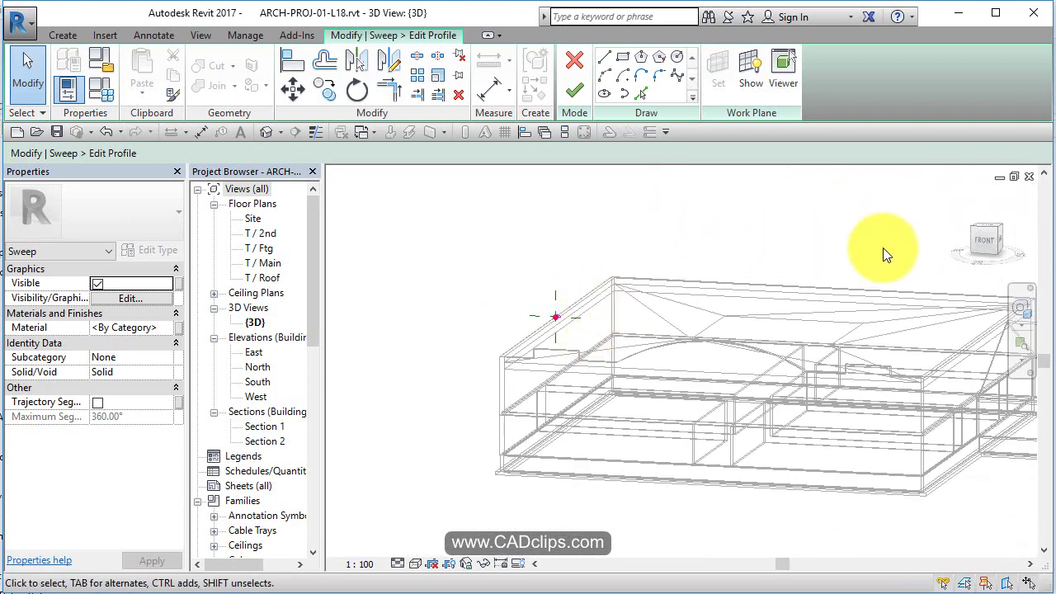
pyautogui.click(570, 92)
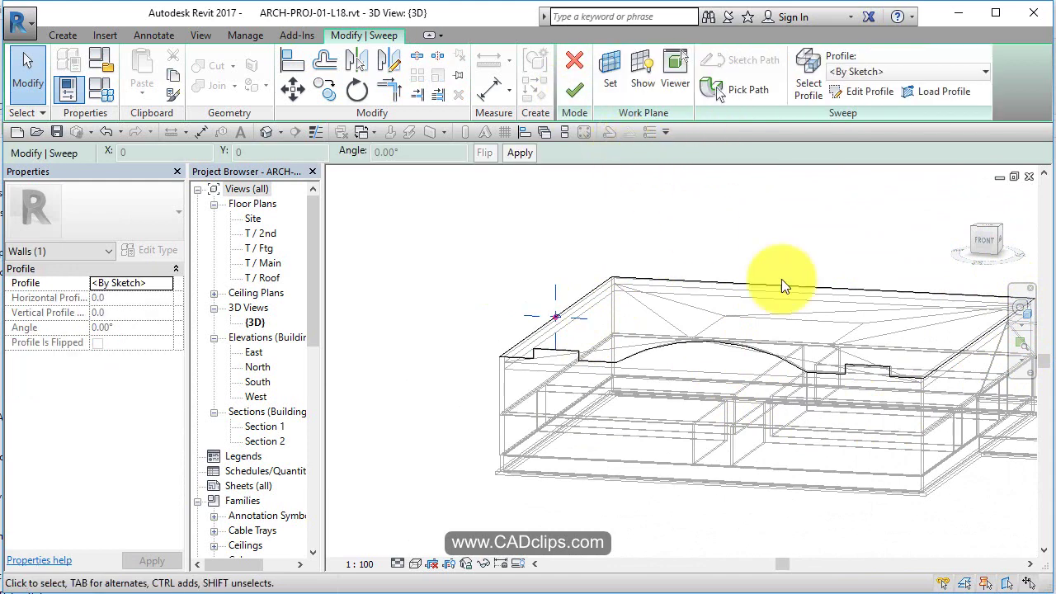
pyautogui.click(574, 97)
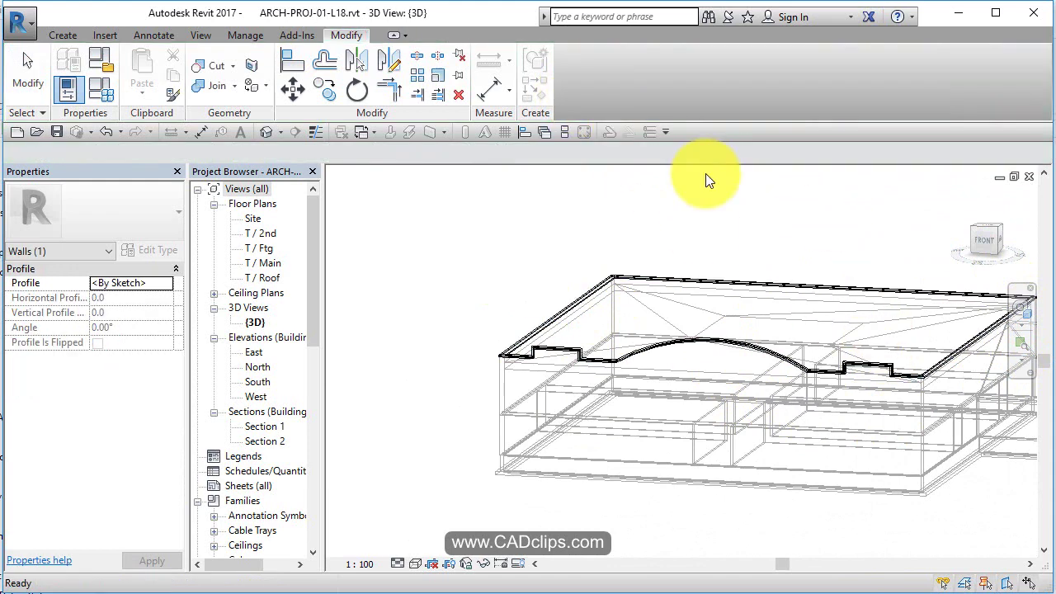
pyautogui.click(804, 179)
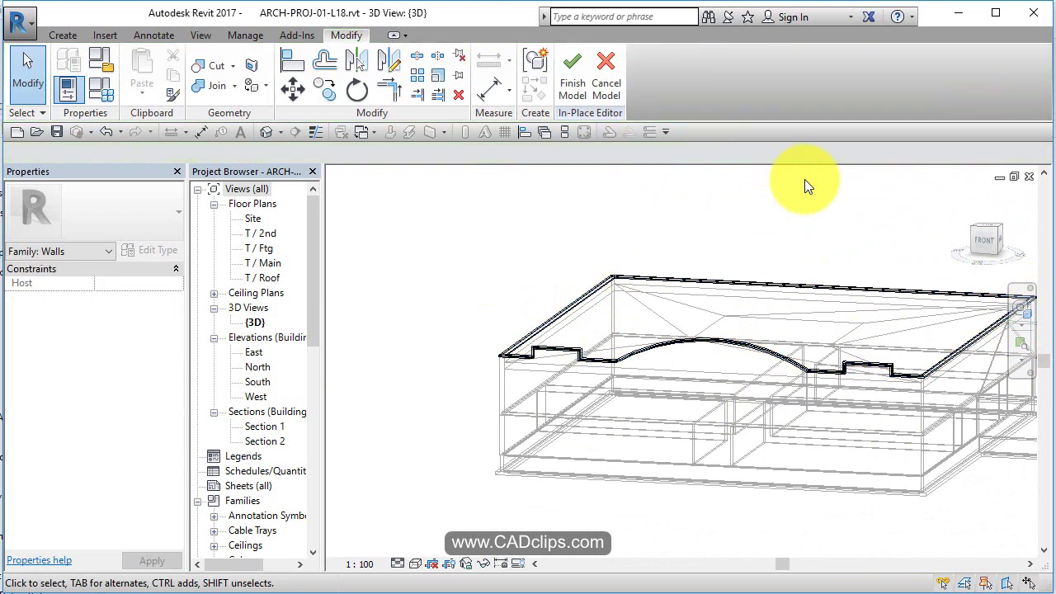
# - Set the 3D view's visual style to Shaded
pyautogui.click(416, 565)
pyautogui.click(459, 496)
pyautogui.moveTo(725, 407); pyautogui.dragTo(488, 420, button='middle')
pyautogui.scroll(5, 650, 375)
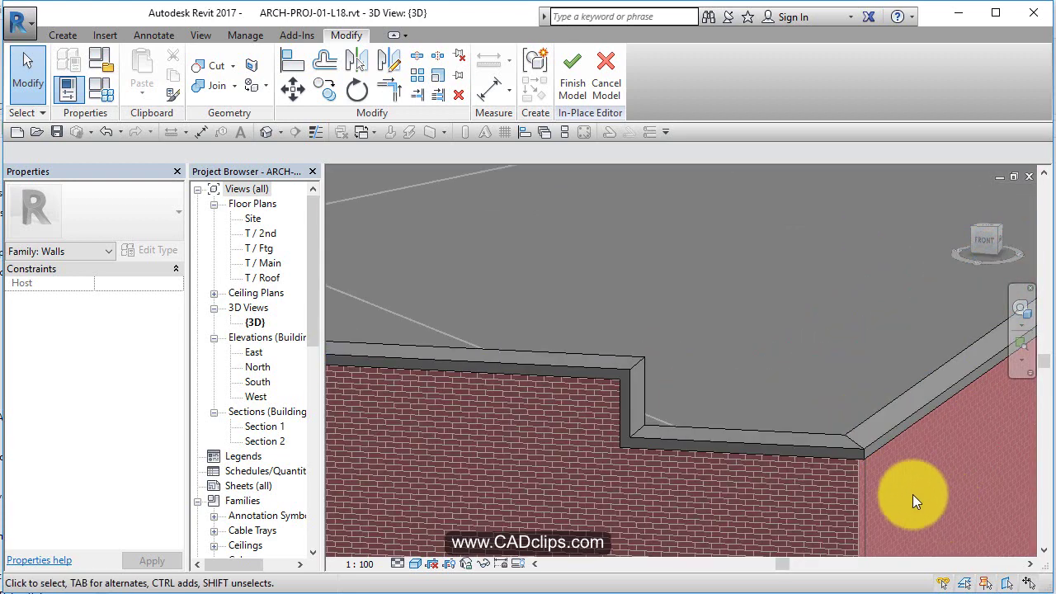
# - Check the cap at the stepped front corner and finish the in-place model
pyautogui.click(843, 450)
pyautogui.click(602, 446)
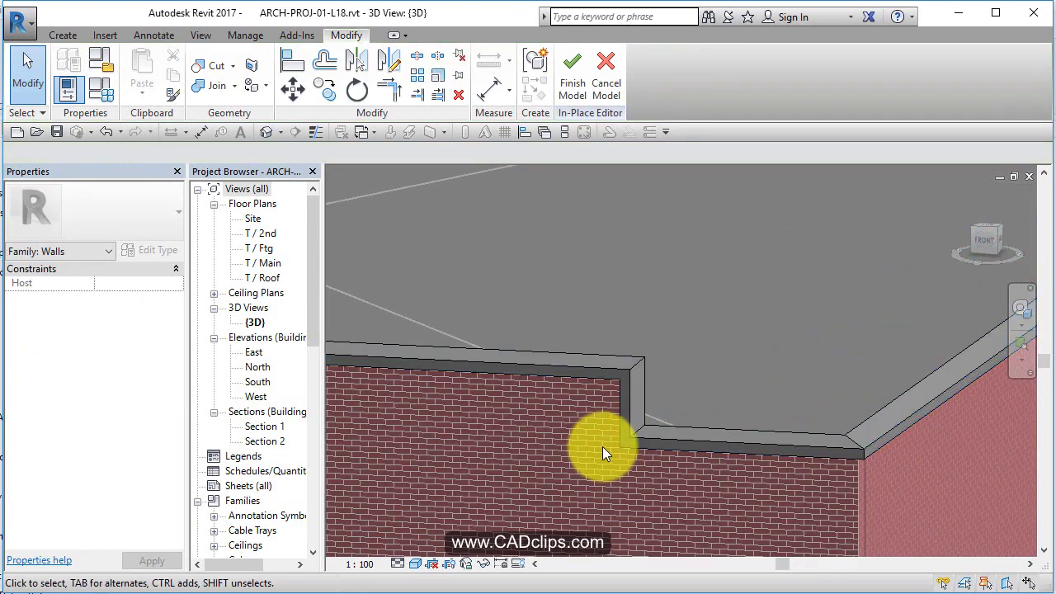
pyautogui.scroll(-3, 591, 396)
pyautogui.moveTo(569, 436); pyautogui.dragTo(645, 372, button='middle')
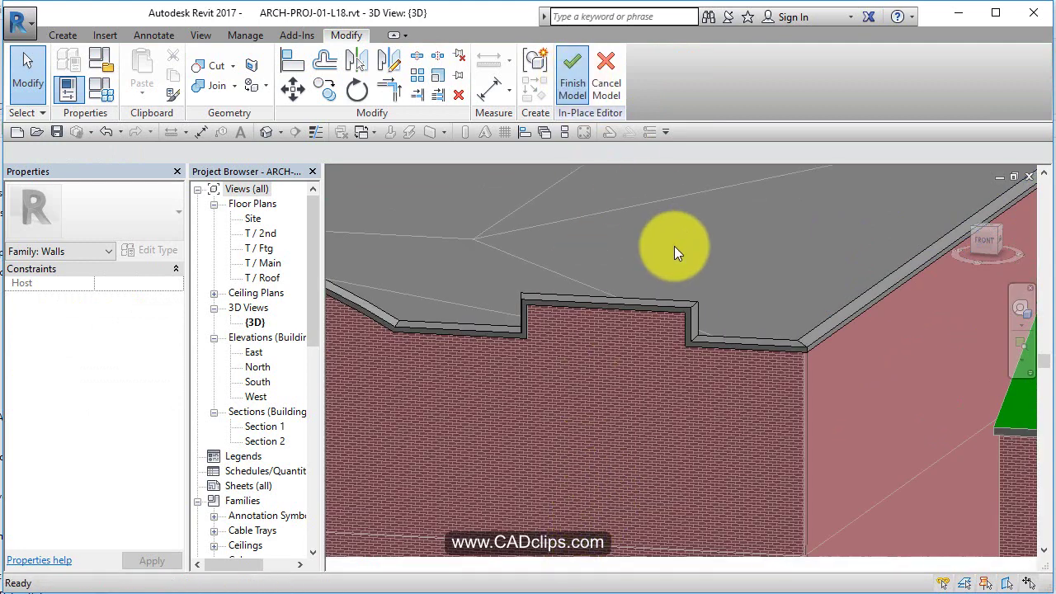
# - Examine the parapet cap along the front wall's steps and arch and around the whole main building
pyautogui.keyDown('shift'); pyautogui.moveTo(673, 246); pyautogui.dragTo(536, 373, button='middle'); pyautogui.keyUp('shift')
pyautogui.click(568, 377)
pyautogui.scroll(5, 520, 370)
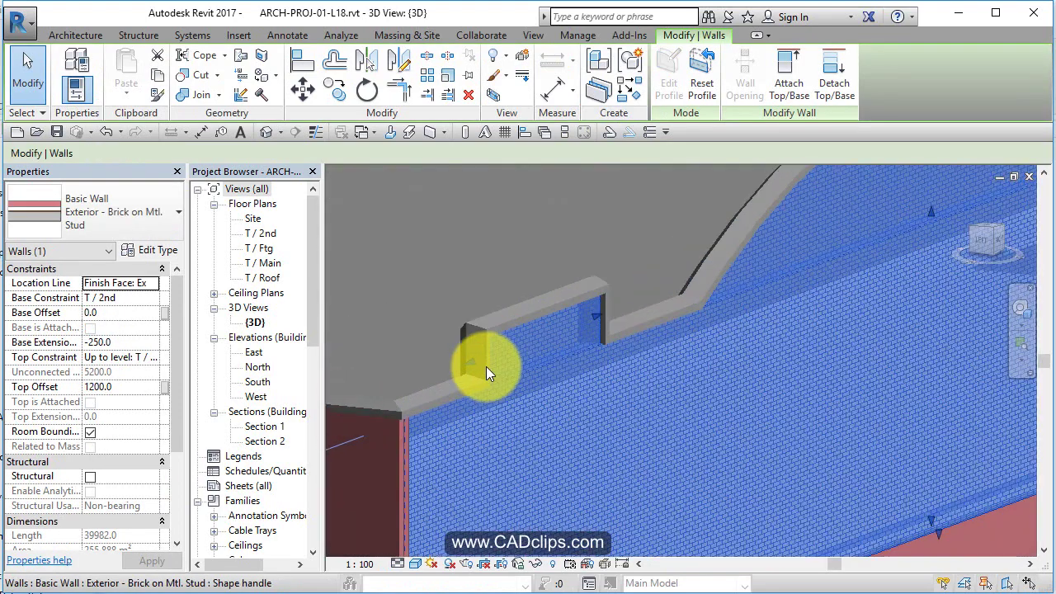
pyautogui.click(669, 216)
pyautogui.click(669, 216)
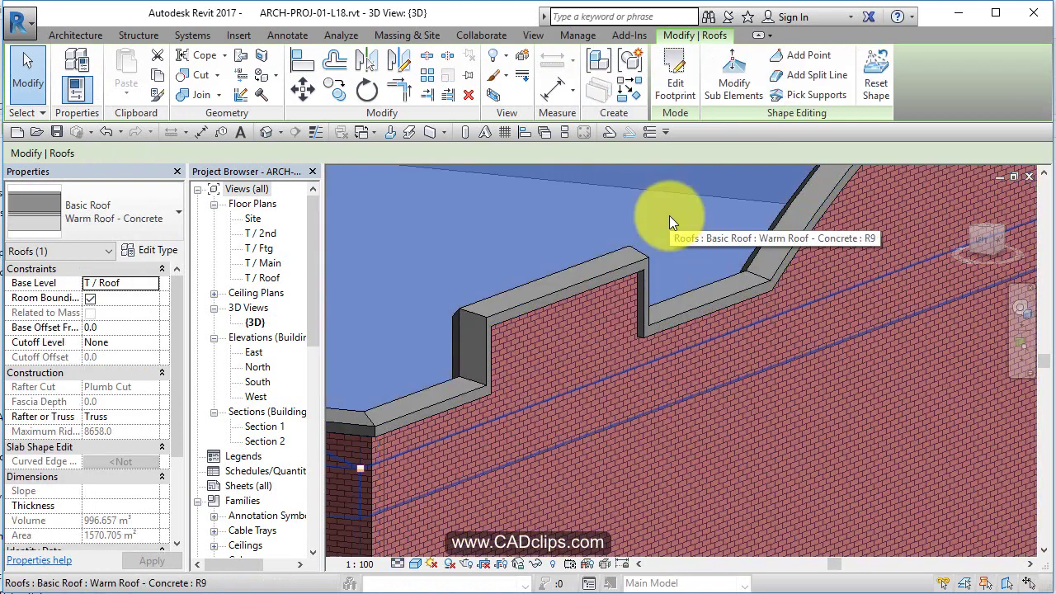
pyautogui.click(499, 321)
pyautogui.keyDown('shift'); pyautogui.moveTo(499, 322); pyautogui.dragTo(526, 402, button='middle'); pyautogui.keyUp('shift')
pyautogui.scroll(-8, 508, 385)
pyautogui.keyDown('shift'); pyautogui.moveTo(645, 383); pyautogui.dragTo(671, 411, button='middle'); pyautogui.keyUp('shift')
pyautogui.click(641, 500)
pyautogui.scroll(2, 641, 500)
pyautogui.moveTo(641, 500); pyautogui.dragTo(682, 530, button='middle')
pyautogui.moveTo(837, 500); pyautogui.dragTo(852, 509, button='middle')
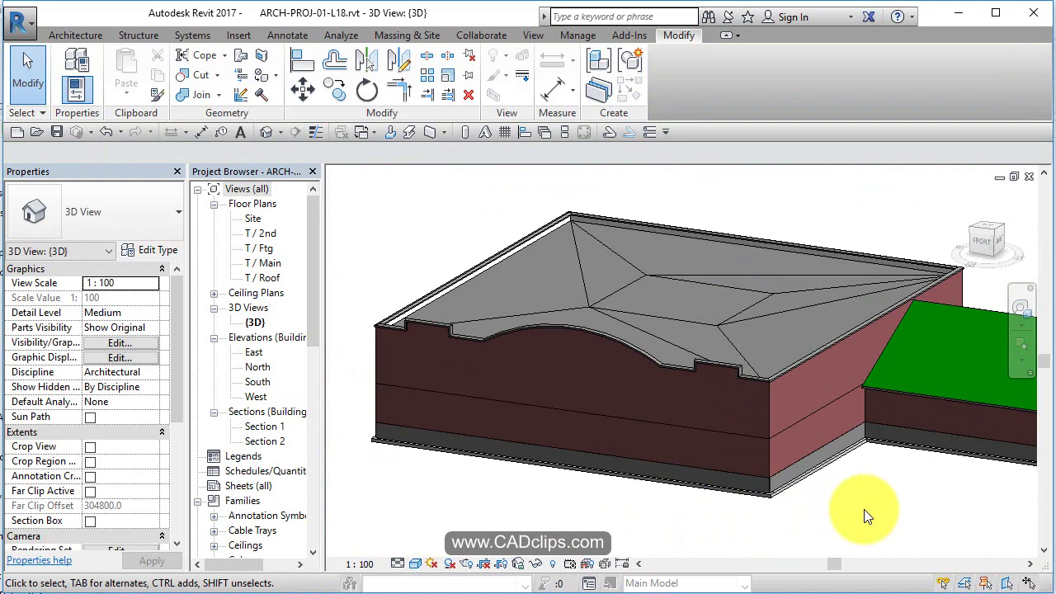
# - Start saving the project as a new file
pyautogui.click(20, 21)
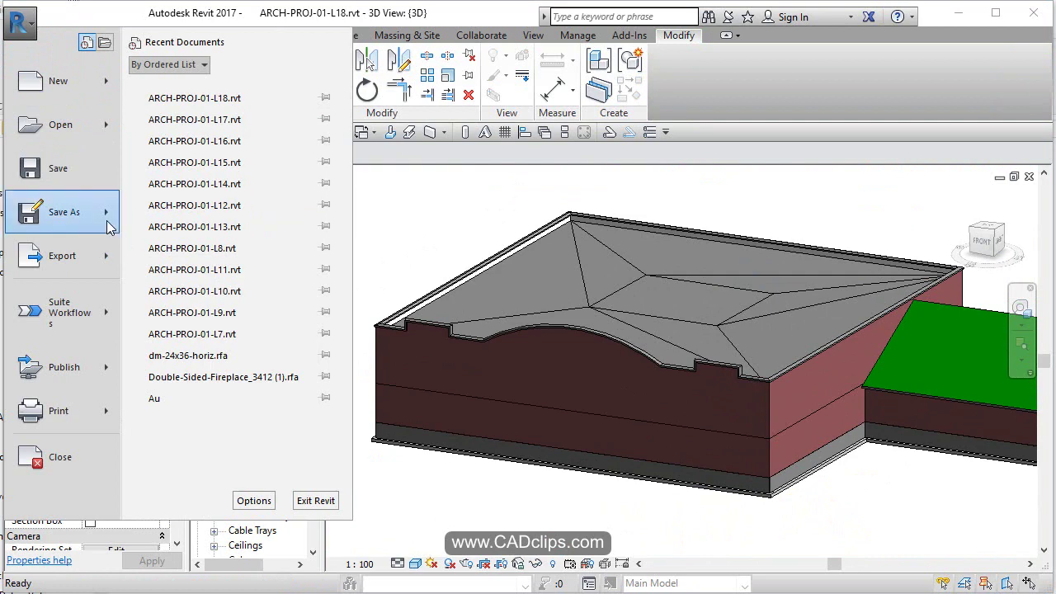
pyautogui.moveTo(110, 226)
pyautogui.click(198, 108)
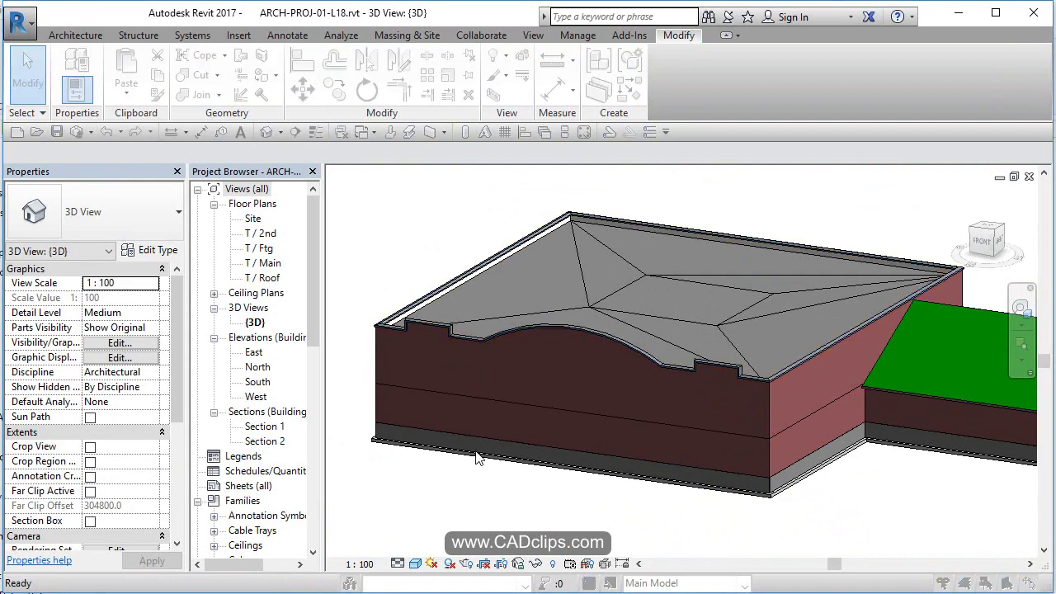